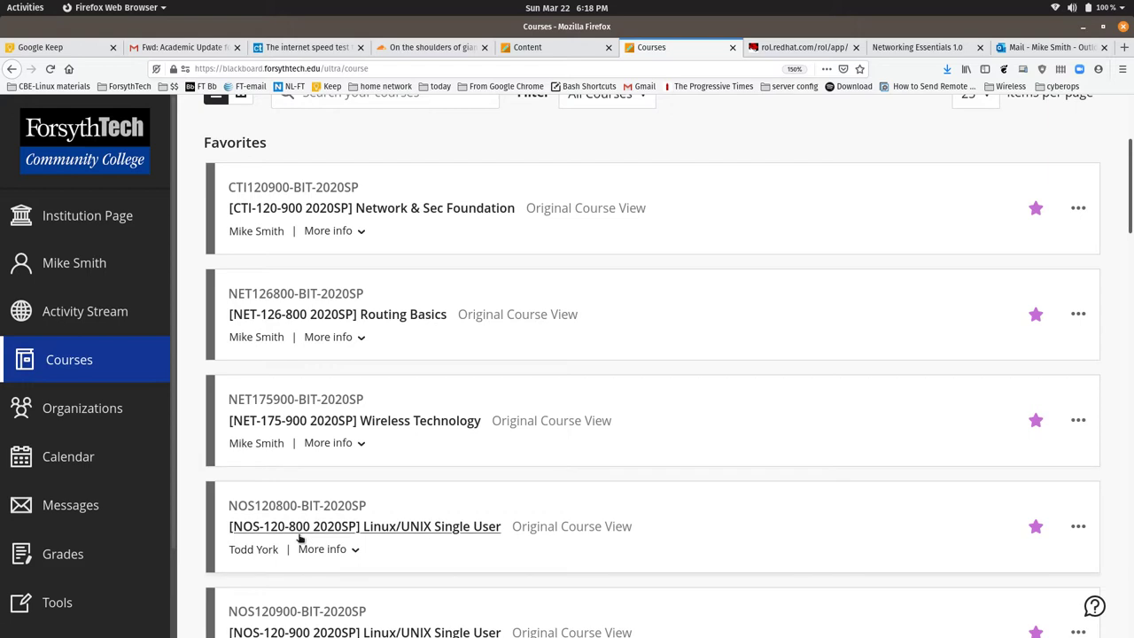
Open the NOS-120-900 Linux/UNIX Single User course and go to its Tools page
{"action": "left_click", "coordinate": [292, 611]}
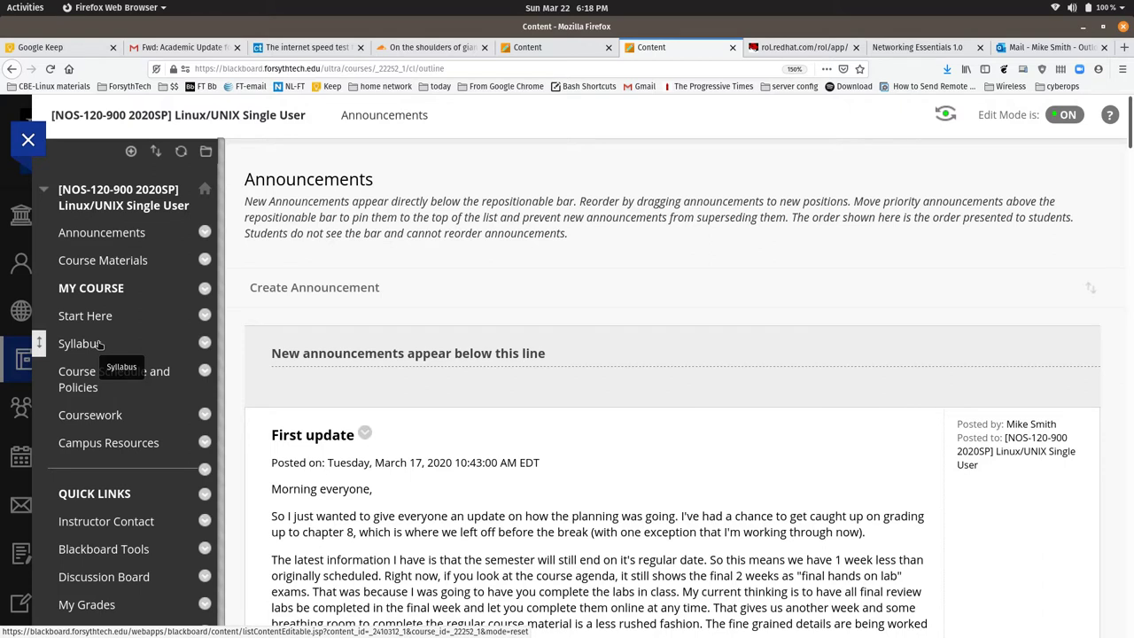
{"action": "scroll", "coordinate": [100, 345], "scroll_direction": "down", "scroll_amount": 3}
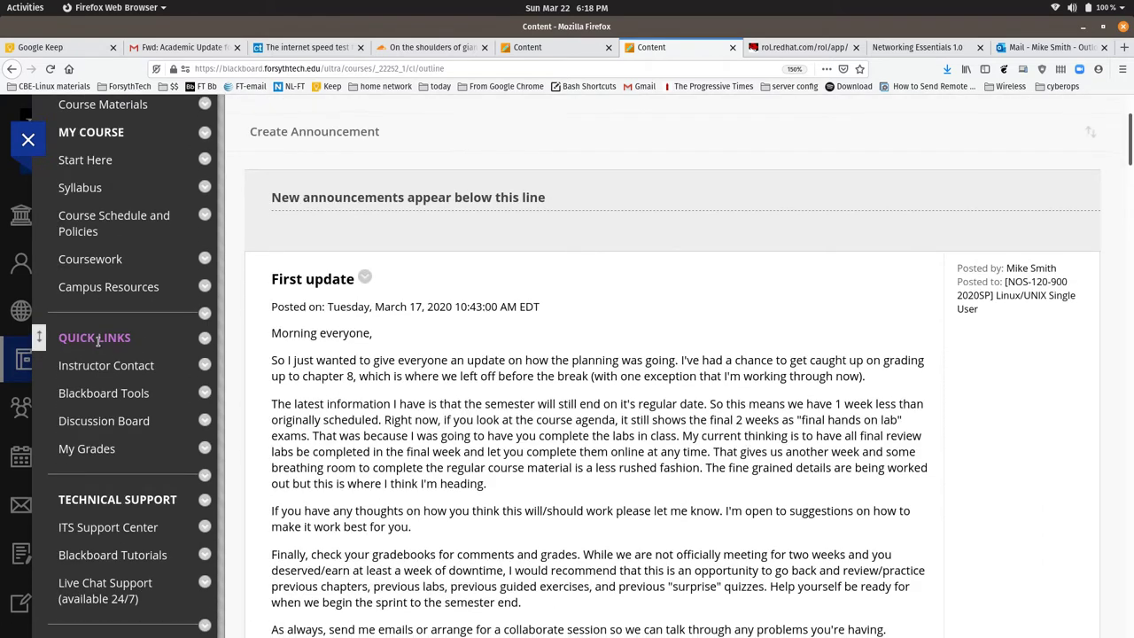
{"action": "scroll", "coordinate": [97, 341], "scroll_direction": "down", "scroll_amount": 1}
{"action": "scroll", "coordinate": [97, 341], "scroll_direction": "up", "scroll_amount": 4}
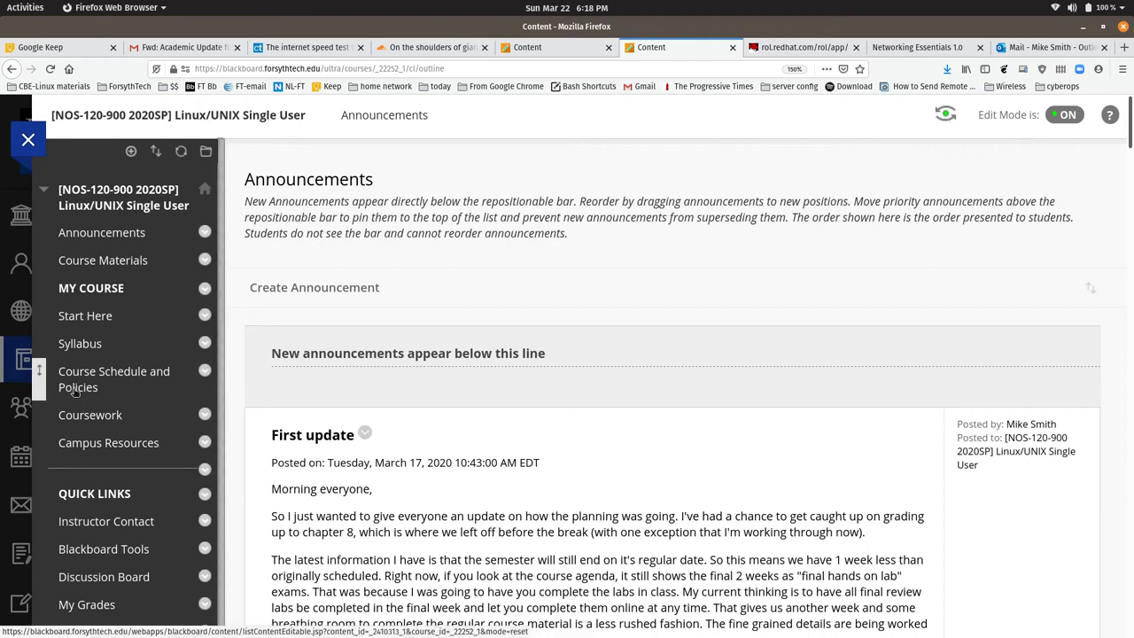
{"action": "scroll", "coordinate": [75, 390], "scroll_direction": "down", "scroll_amount": 2}
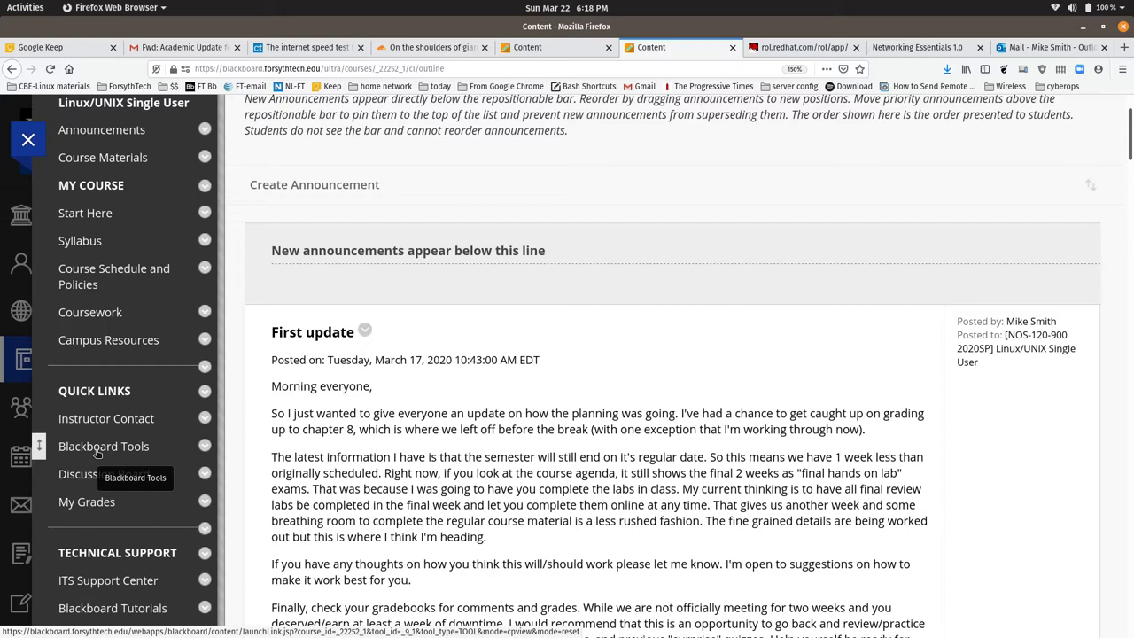
{"action": "left_click", "coordinate": [98, 447]}
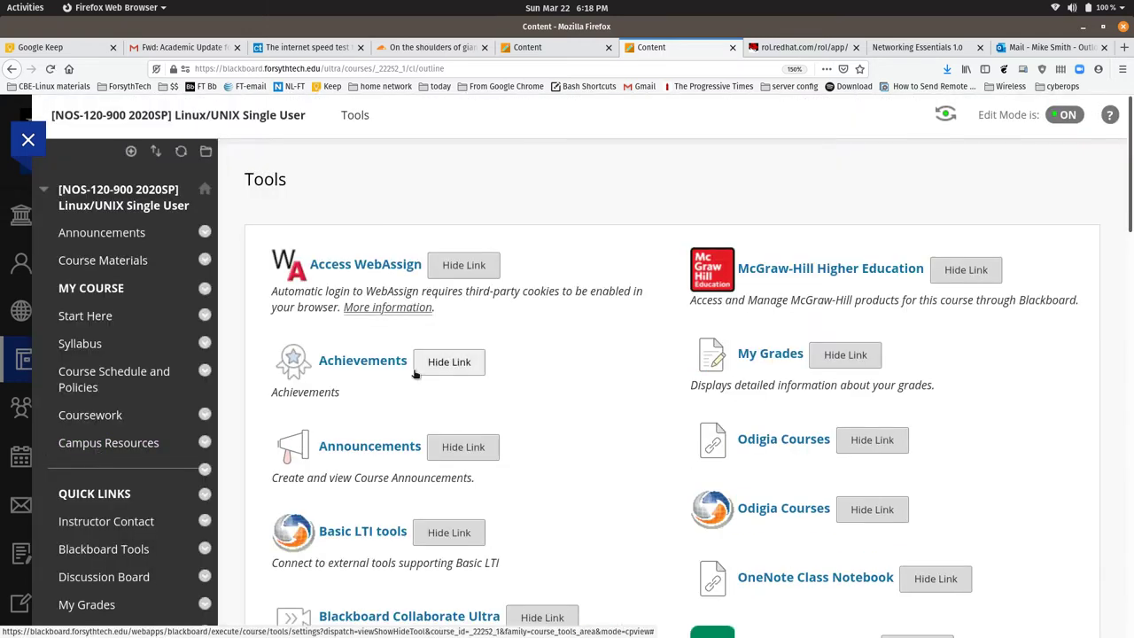
{"action": "scroll", "coordinate": [414, 374], "scroll_direction": "down", "scroll_amount": 4}
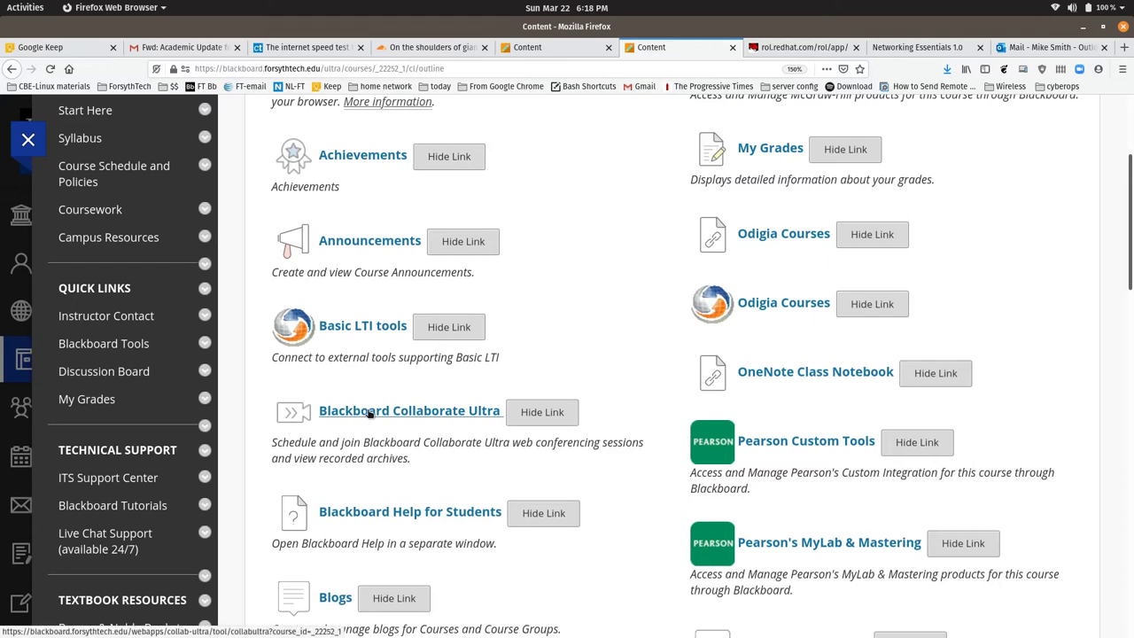
Launch Blackboard Collaborate Ultra from the course tools to list the Course Room and sessions
{"action": "left_click", "coordinate": [438, 412]}
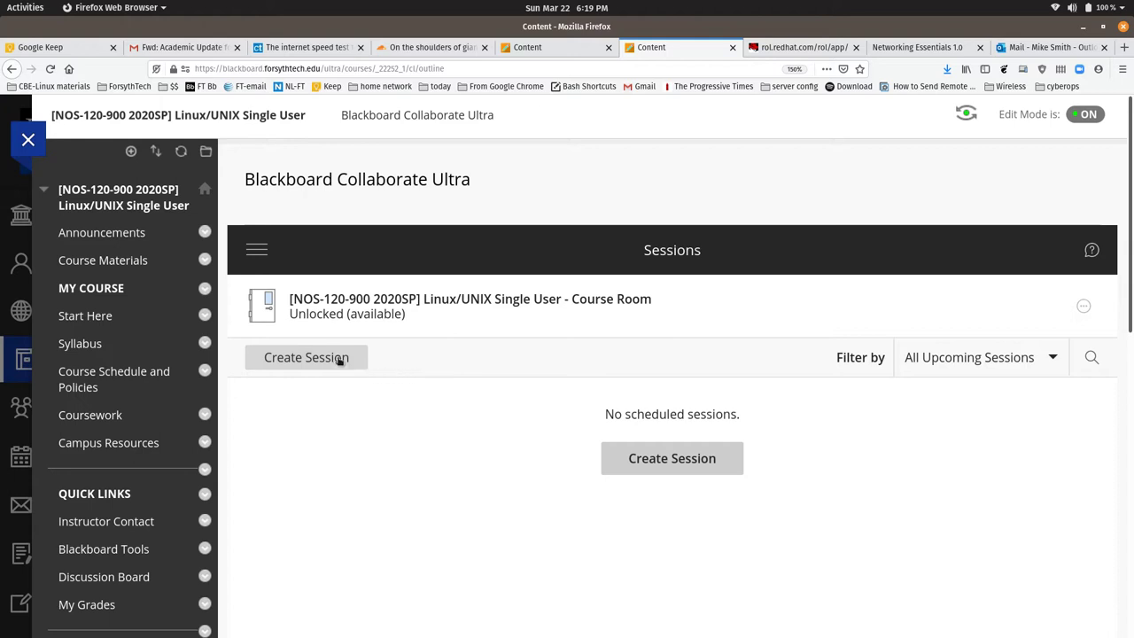
{"action": "left_click", "coordinate": [337, 358]}
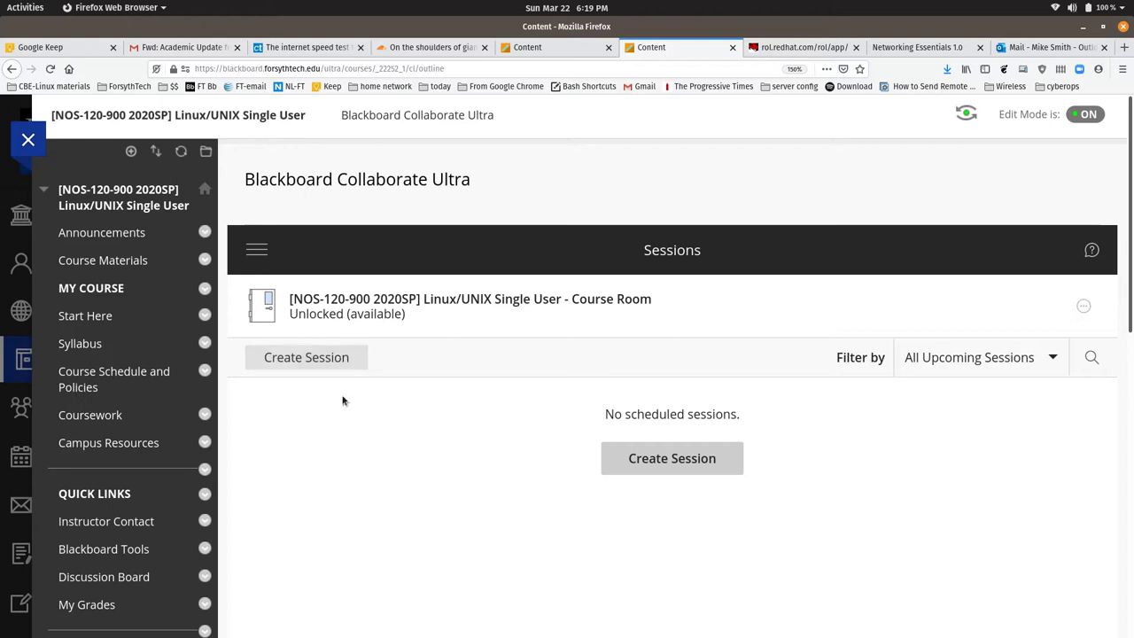
Open the session options menu on the Course Room row
{"action": "left_click", "coordinate": [1083, 307]}
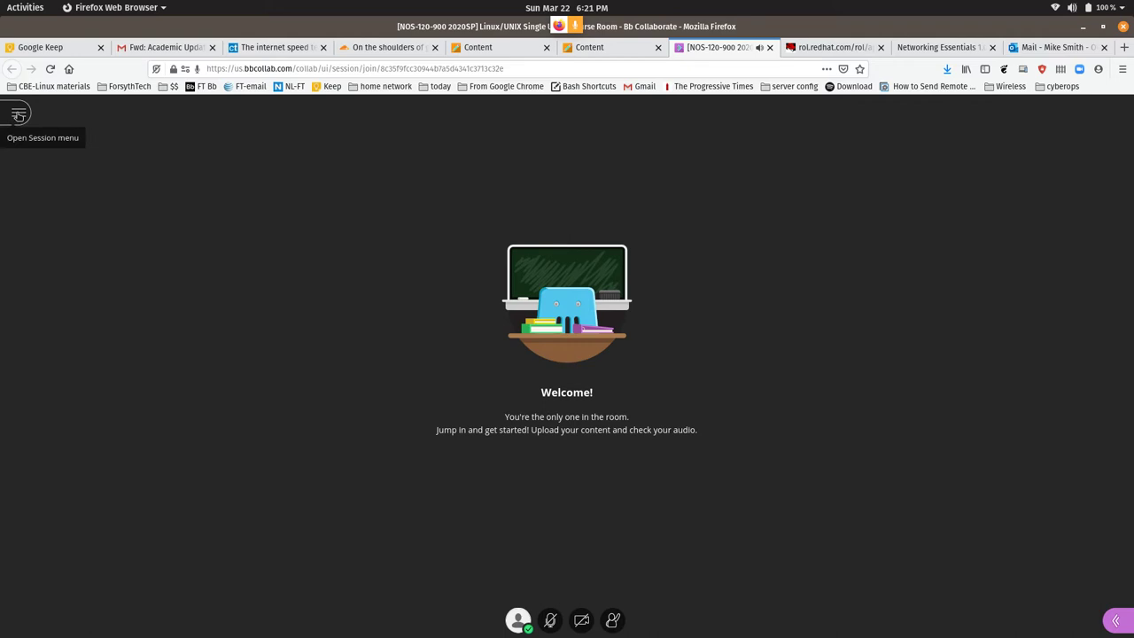
{"action": "left_click", "coordinate": [18, 115]}
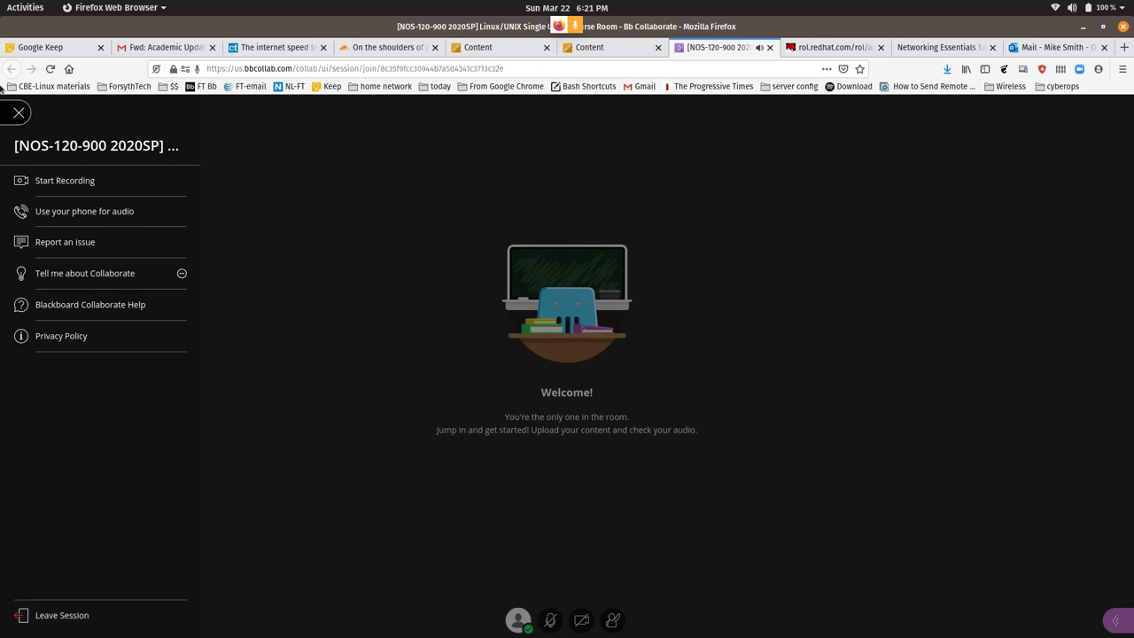
{"action": "left_click", "coordinate": [20, 112]}
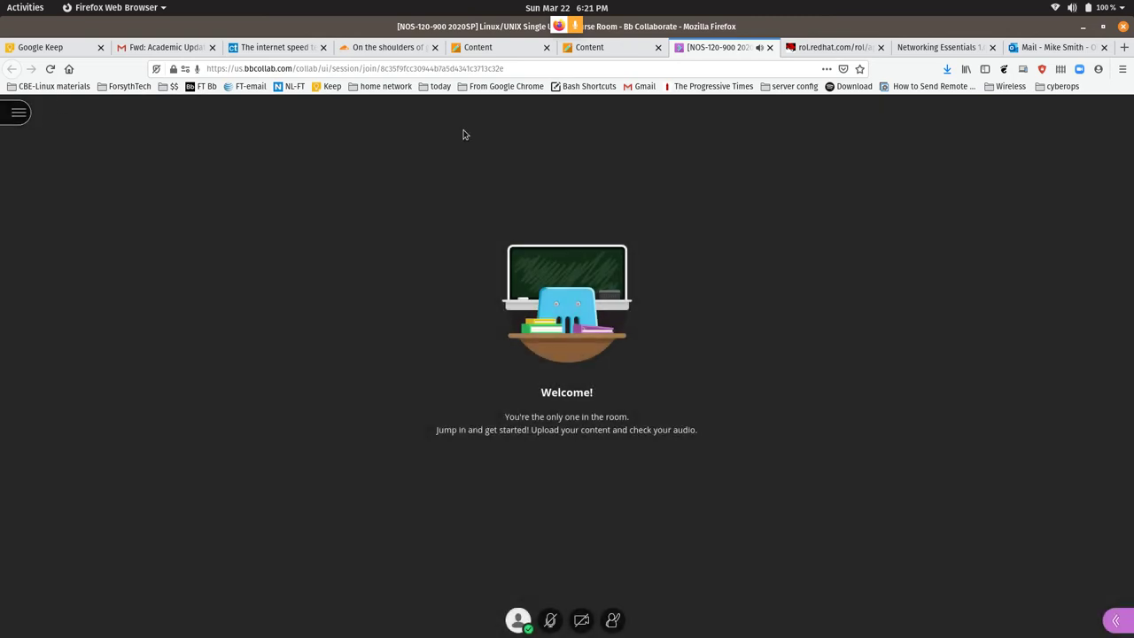
Send 'hi there' and then a sunglasses emoji as separate messages in the Everyone chat
{"action": "left_click", "coordinate": [1114, 622]}
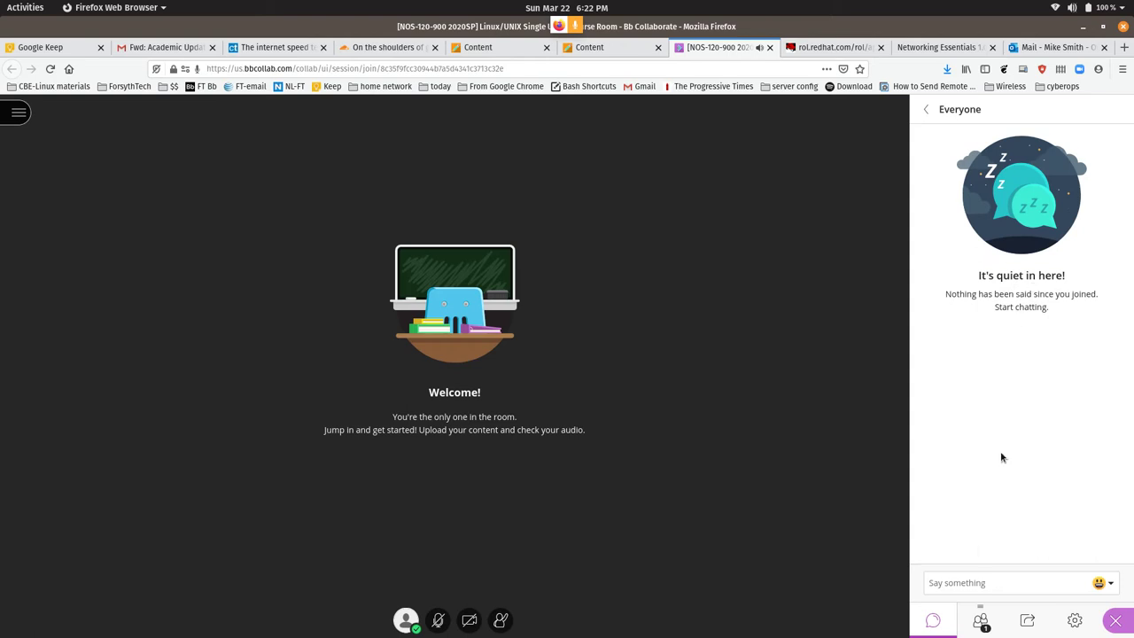
{"action": "left_click", "coordinate": [968, 586]}
{"action": "type", "text": "hi there"}
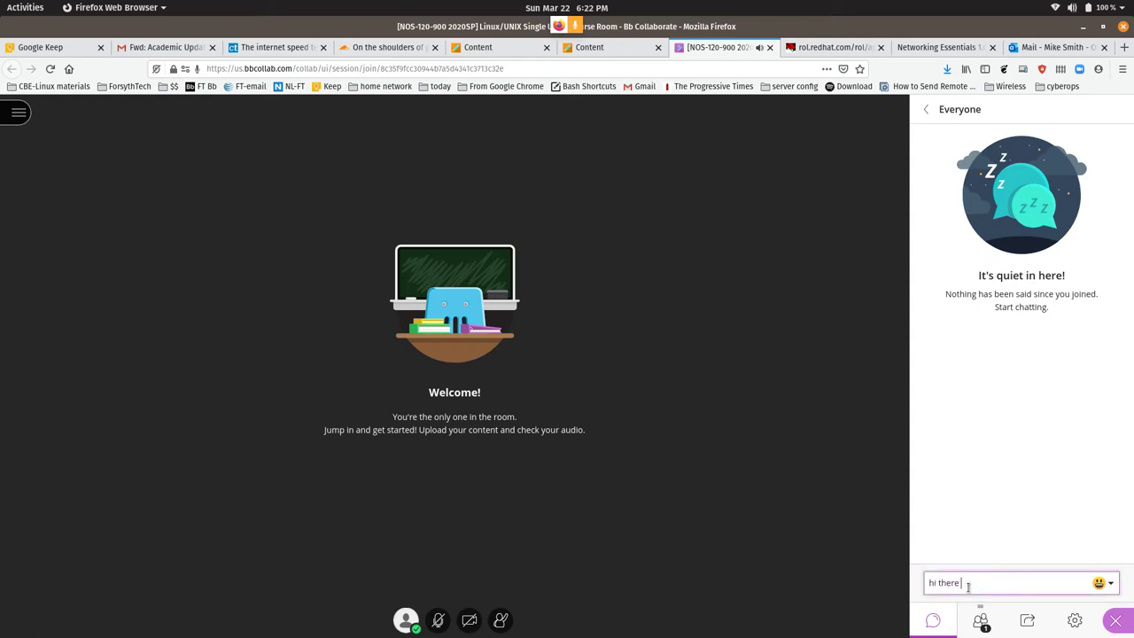
{"action": "key", "text": "Return"}
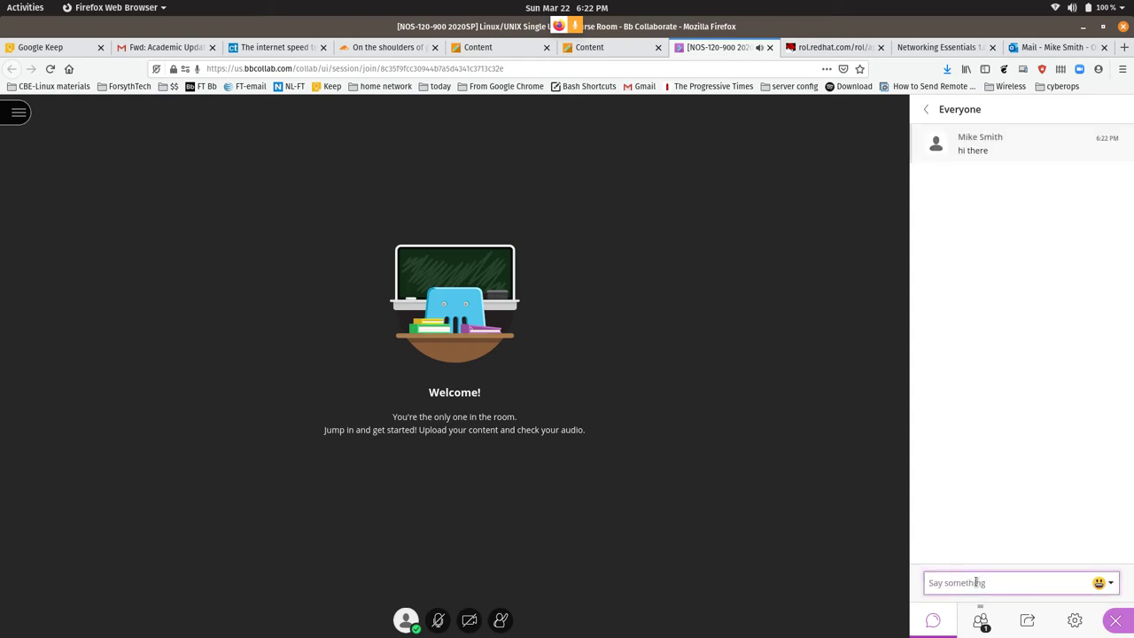
{"action": "left_click", "coordinate": [1111, 585]}
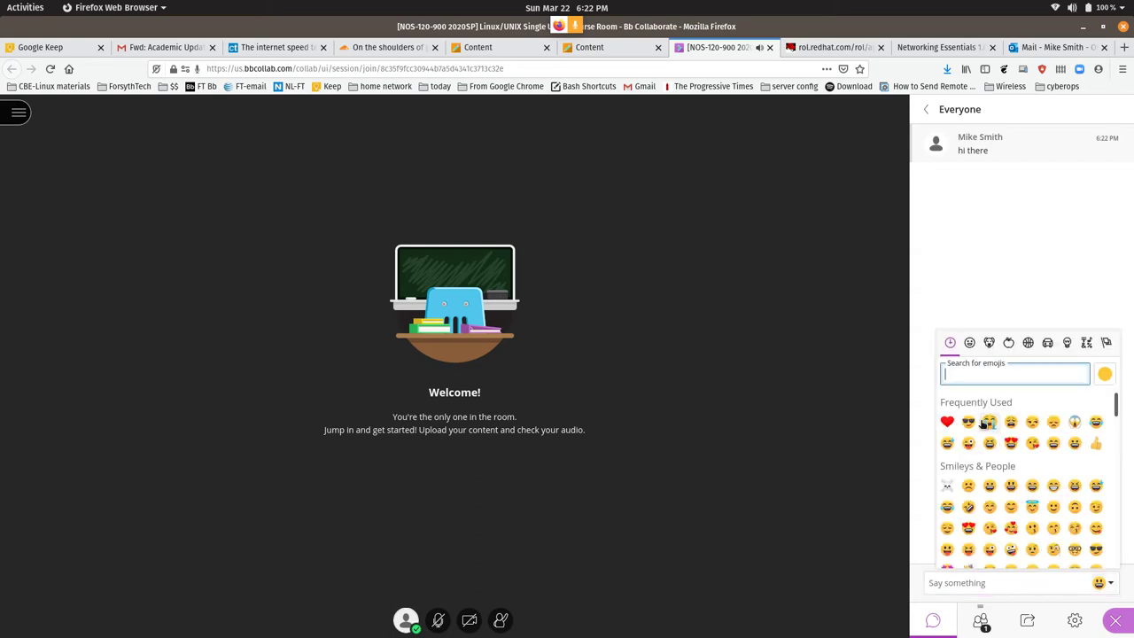
{"action": "left_click", "coordinate": [968, 421]}
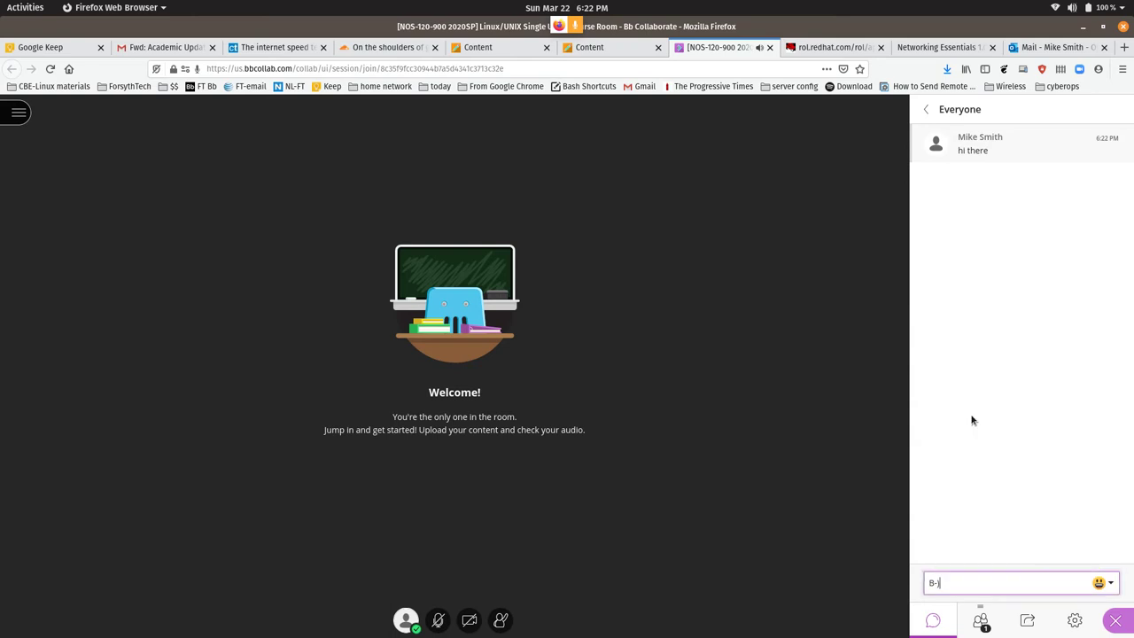
{"action": "key", "text": "Return"}
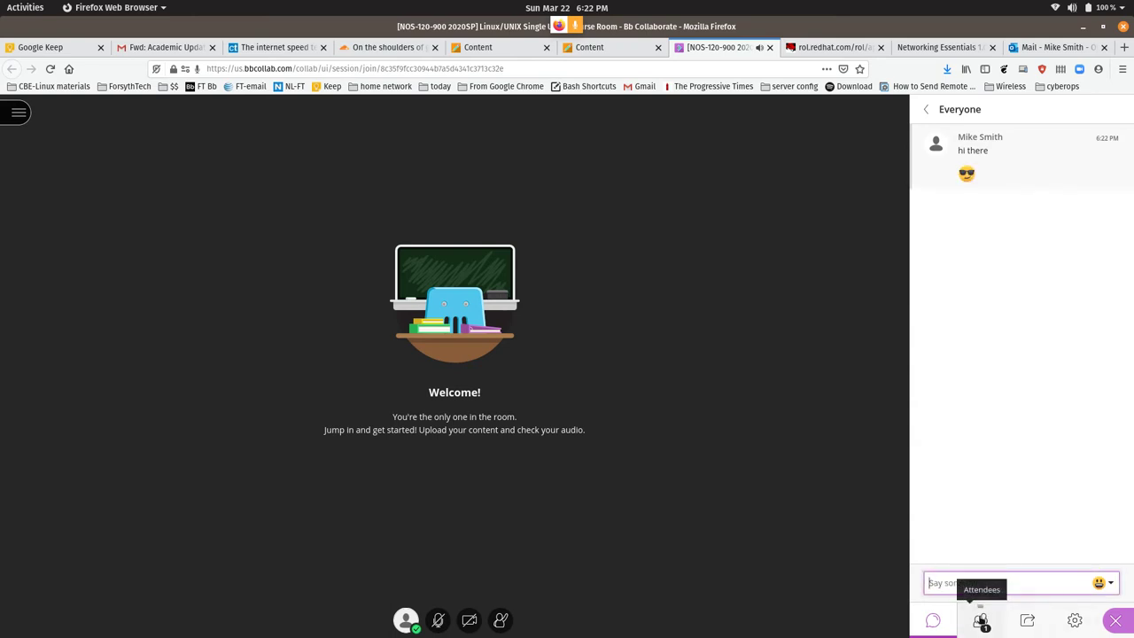
Check the Attendees list, then choose Share Blank Whiteboard from the Share Content panel
{"action": "left_click", "coordinate": [979, 617]}
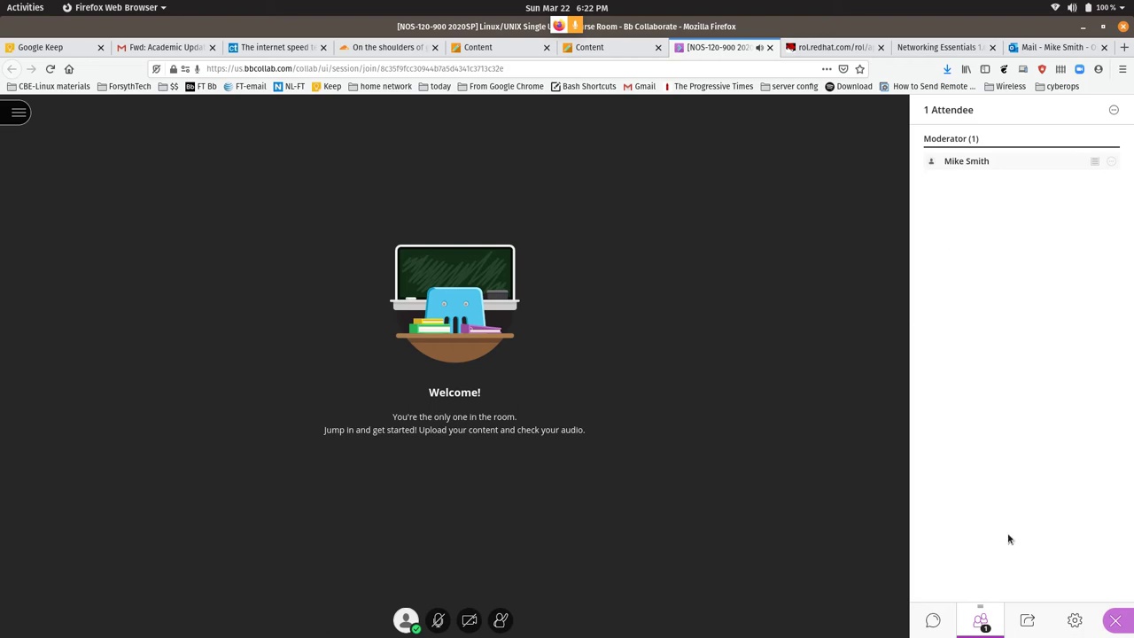
{"action": "left_click", "coordinate": [1027, 623]}
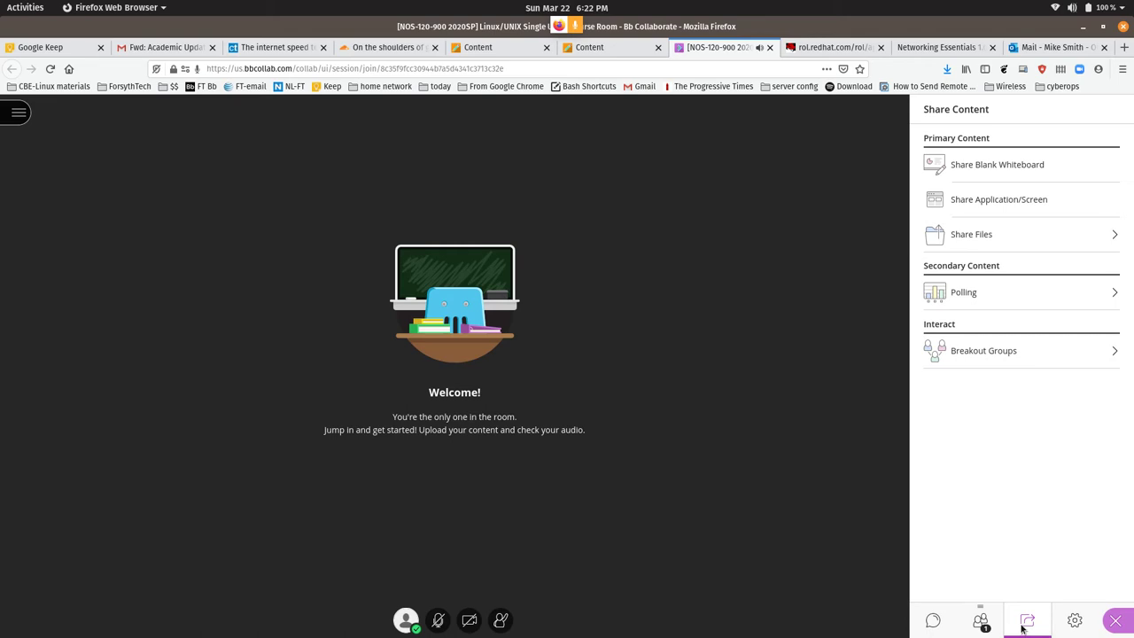
{"action": "left_click", "coordinate": [974, 167]}
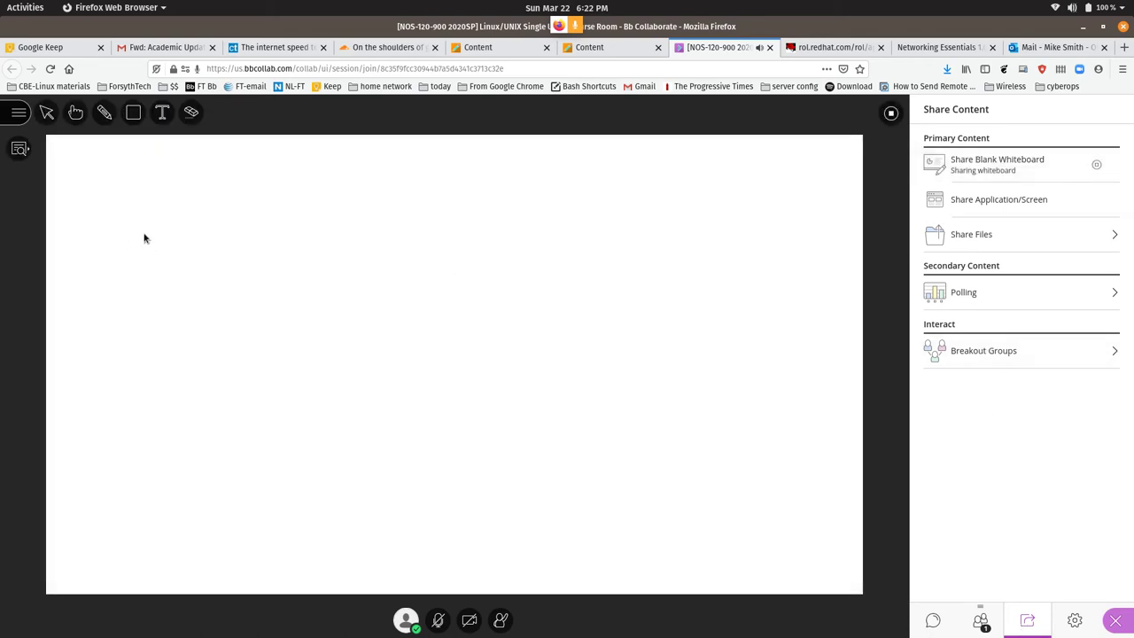
Add the text 'type some texxt' to the whiteboard, then clear the whiteboard
{"action": "left_click", "coordinate": [161, 110]}
{"action": "left_click", "coordinate": [146, 183]}
{"action": "type", "text": "type som"}
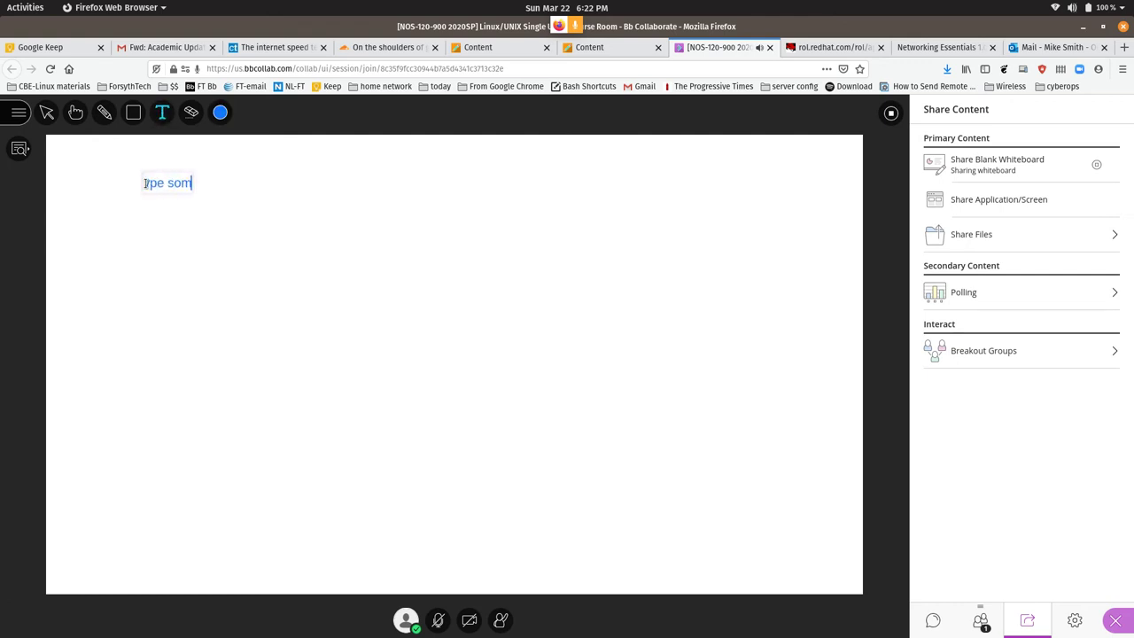
{"action": "type", "text": "e texxt"}
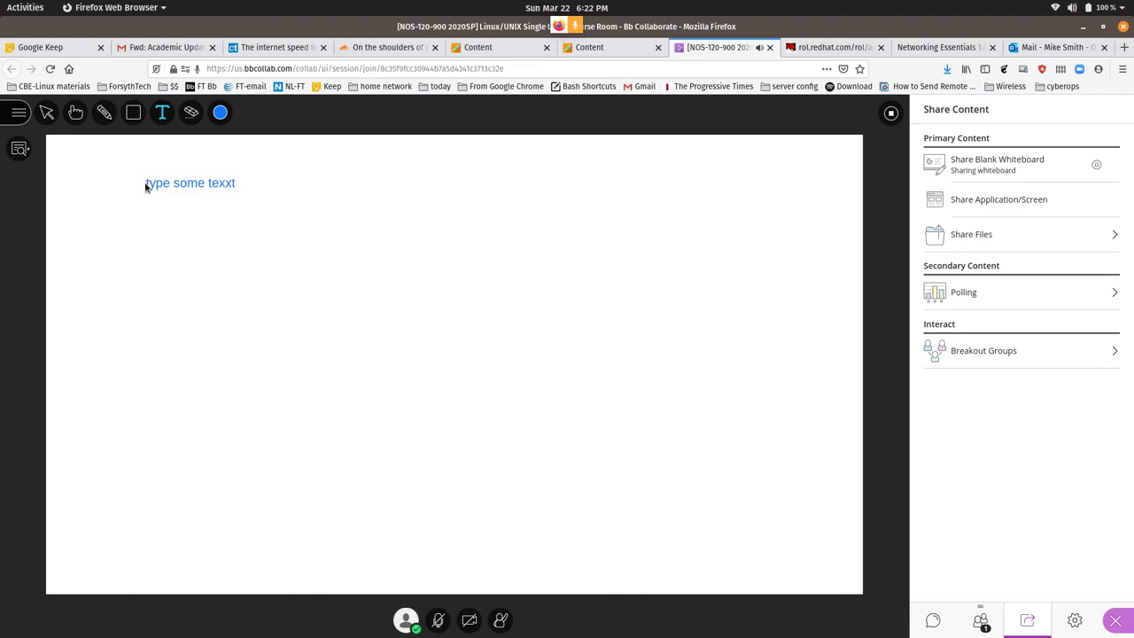
{"action": "left_click", "coordinate": [188, 118]}
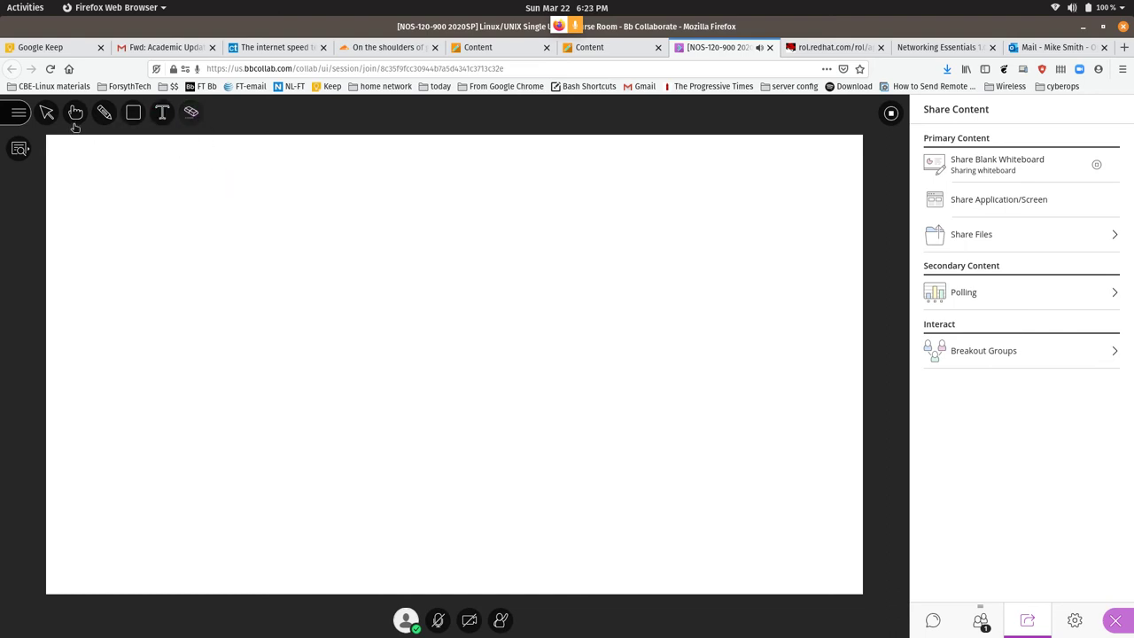
Draw a rectangle in the whiteboard's upper left and set the drawing colour to black
{"action": "left_click", "coordinate": [143, 119]}
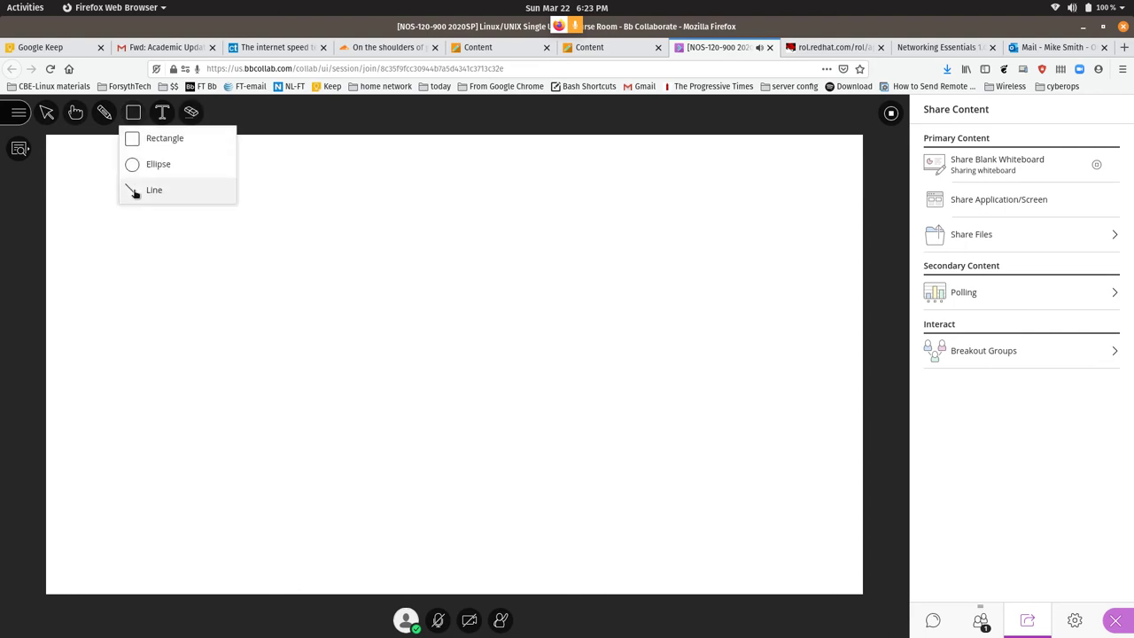
{"action": "left_click", "coordinate": [135, 139]}
{"action": "left_click_drag", "start_coordinate": [173, 214], "coordinate": [361, 292]}
{"action": "left_click", "coordinate": [218, 113]}
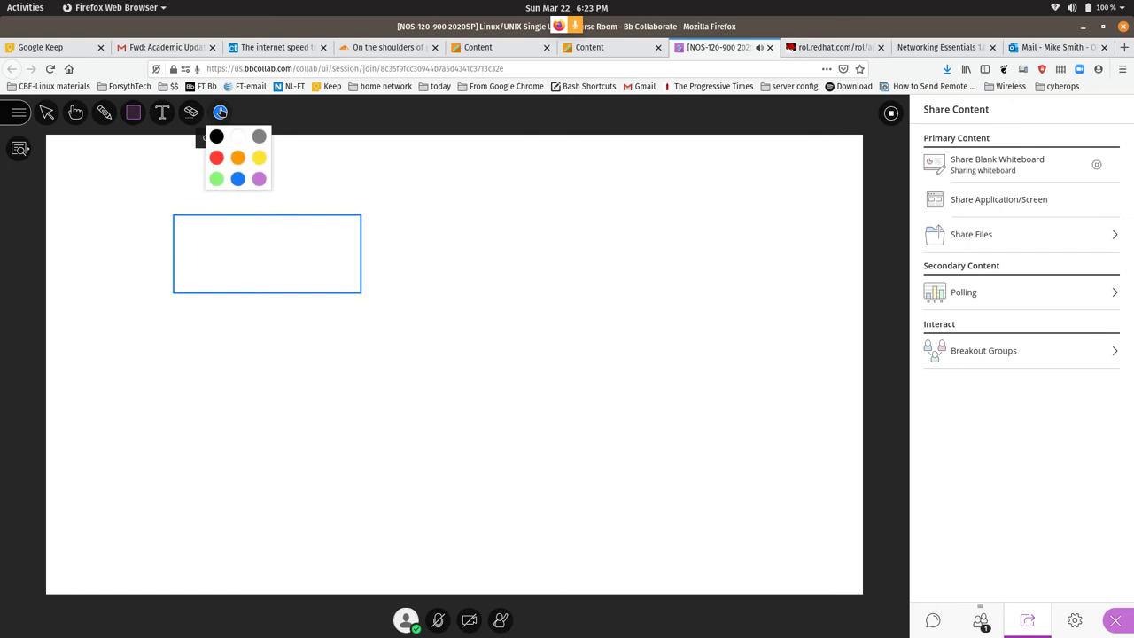
{"action": "left_click", "coordinate": [216, 136]}
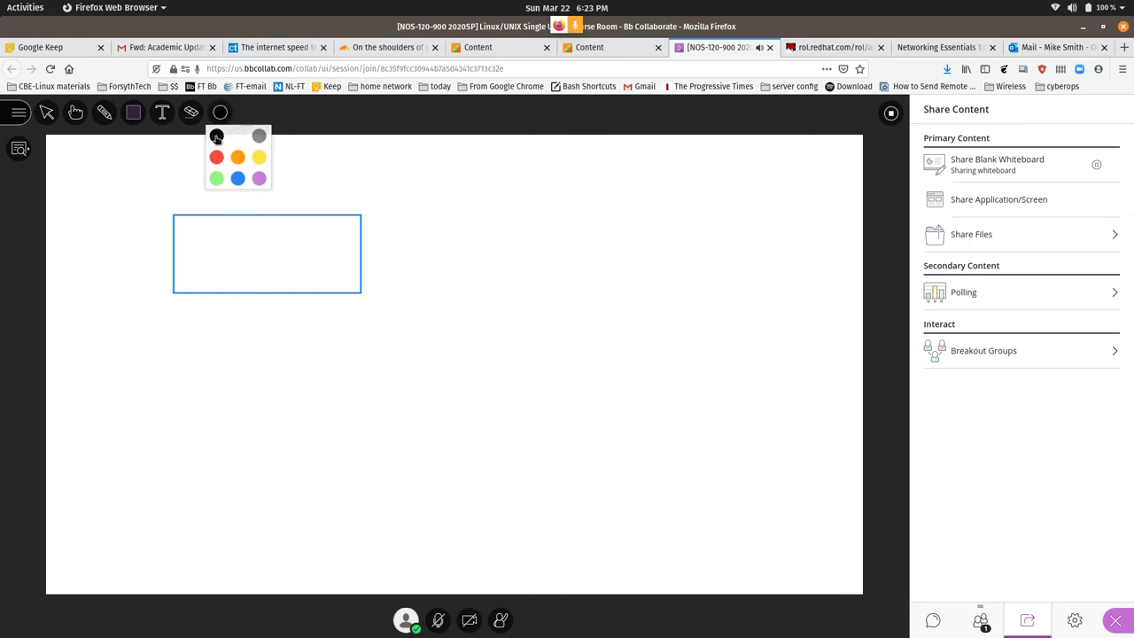
Draw a black ellipse overlapping the rectangle, then enable panning and show the zoom controls
{"action": "left_click", "coordinate": [132, 113]}
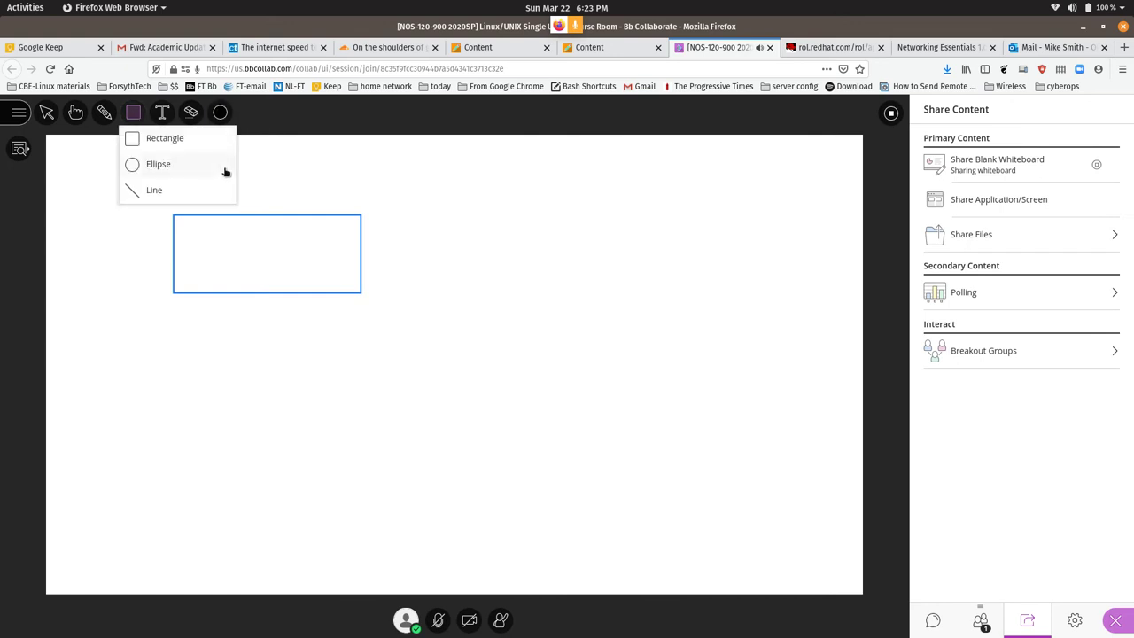
{"action": "left_click", "coordinate": [163, 165]}
{"action": "left_click_drag", "start_coordinate": [281, 183], "coordinate": [362, 215]}
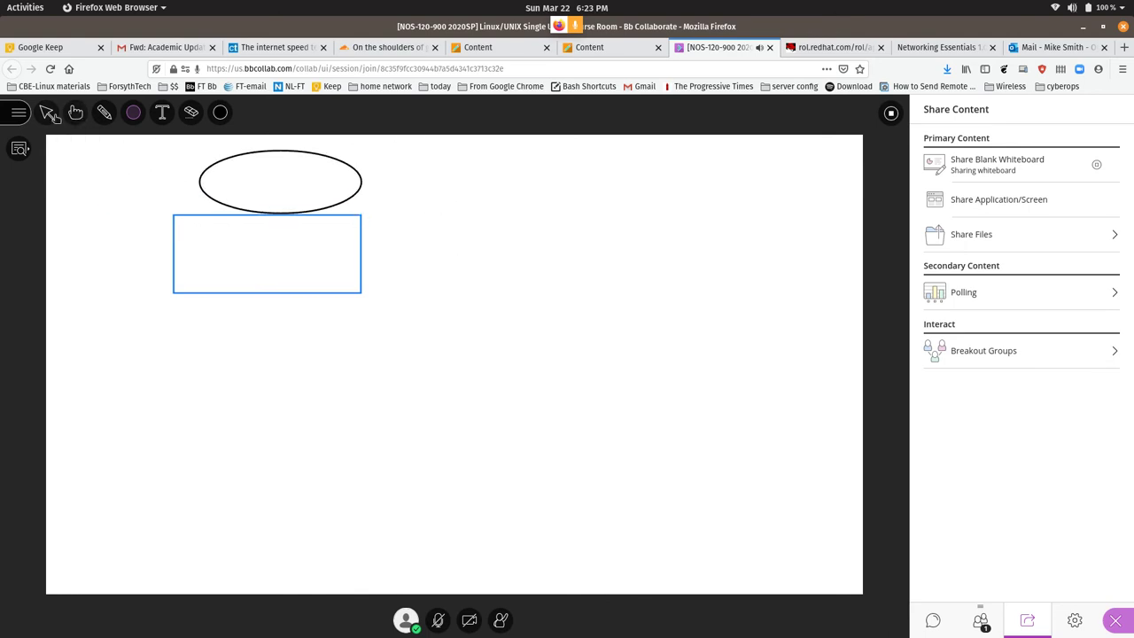
{"action": "left_click", "coordinate": [48, 113]}
{"action": "left_click_drag", "start_coordinate": [218, 165], "coordinate": [302, 237]}
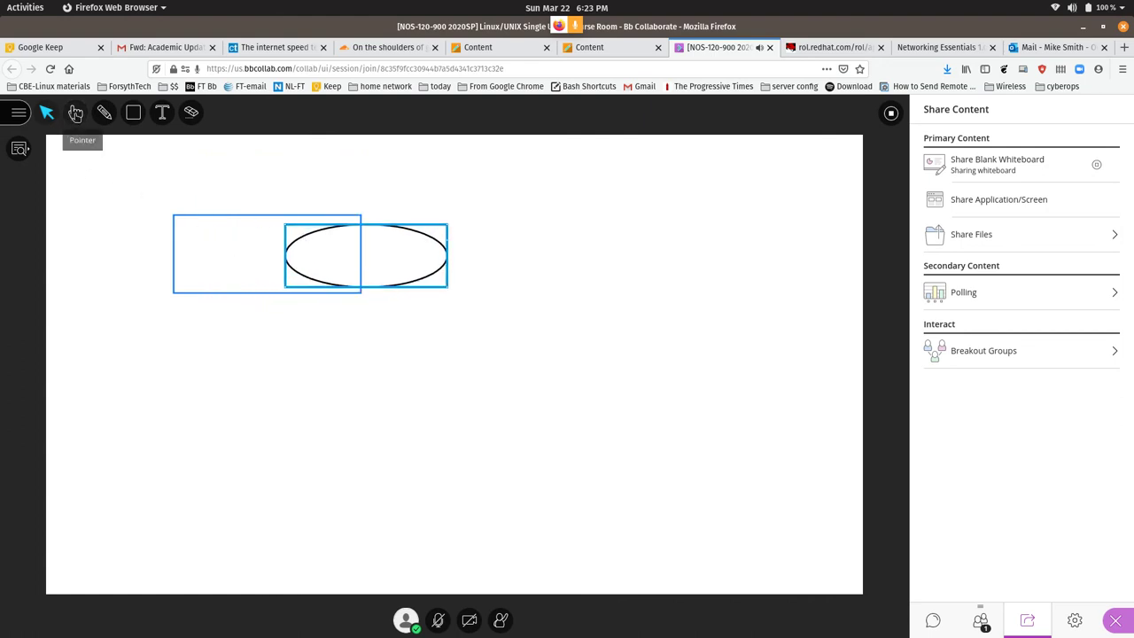
{"action": "left_click", "coordinate": [75, 113]}
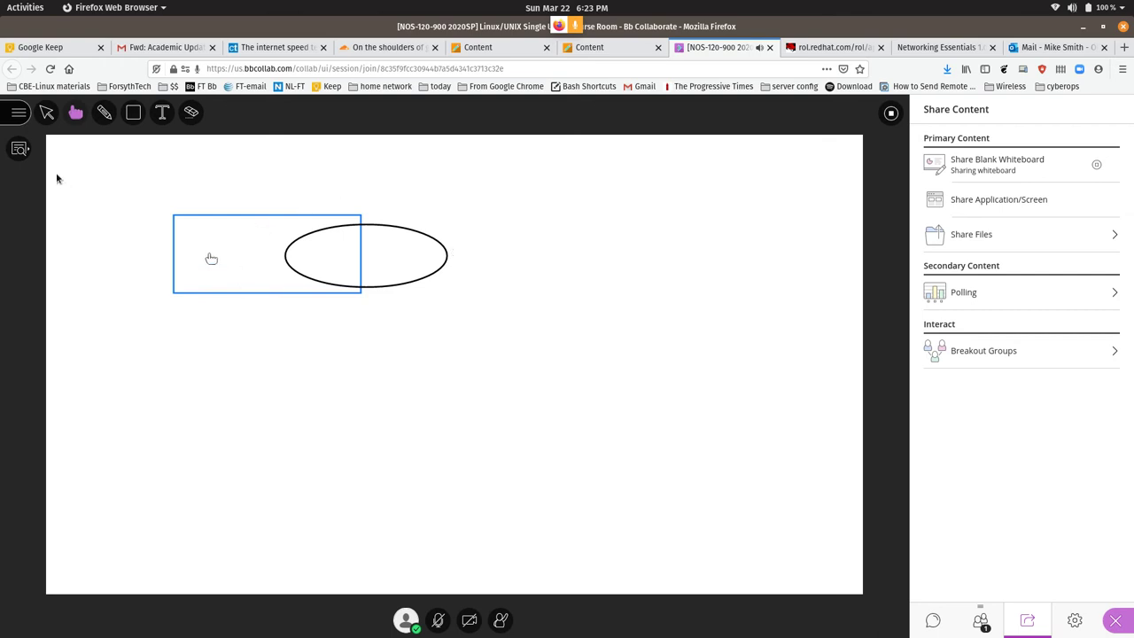
{"action": "left_click", "coordinate": [20, 149]}
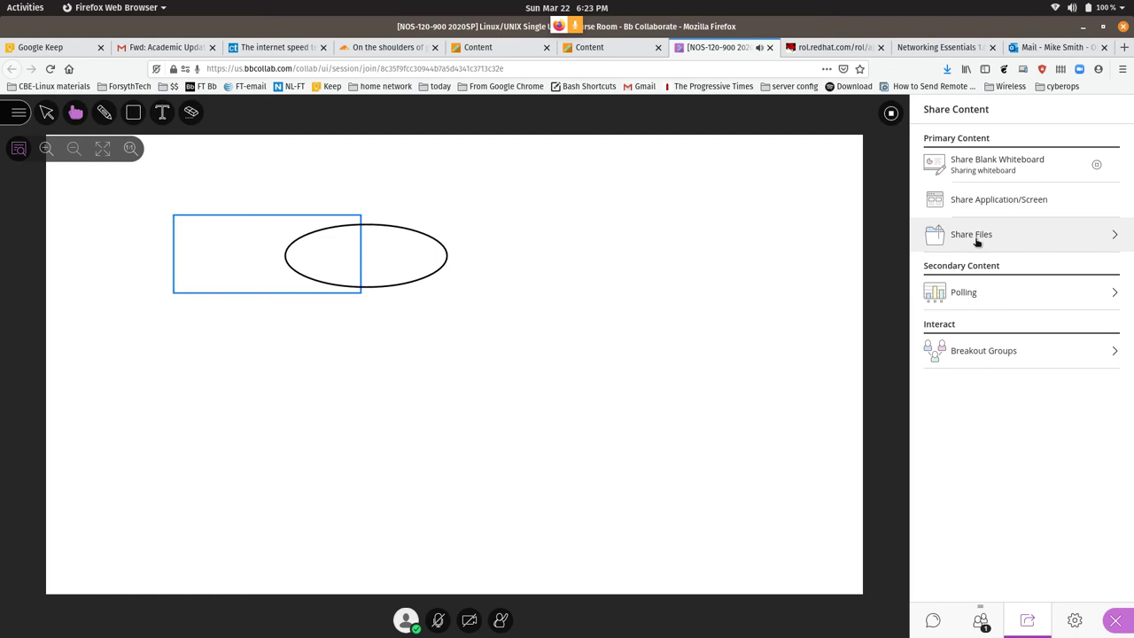
{"action": "left_click", "coordinate": [975, 236]}
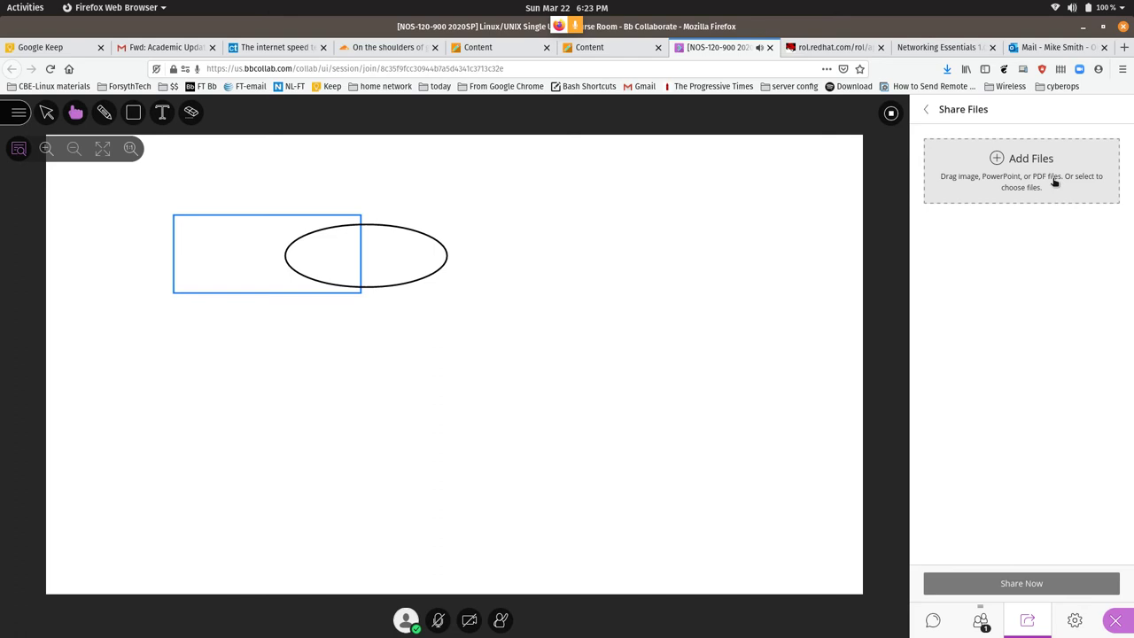
{"action": "left_click", "coordinate": [996, 158]}
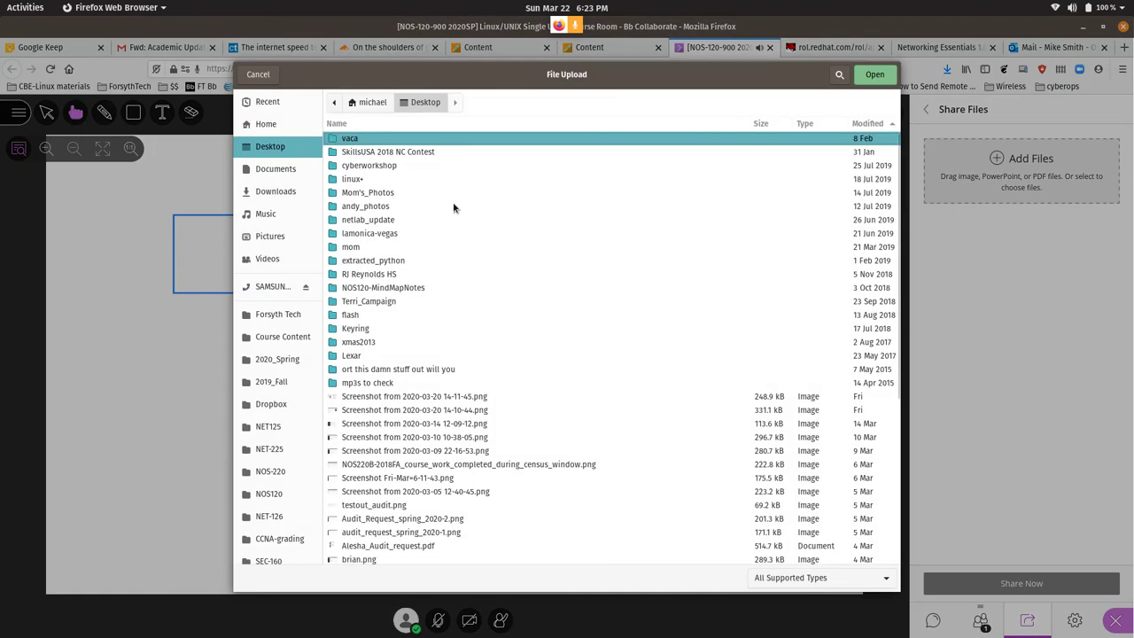
{"action": "left_click", "coordinate": [410, 398]}
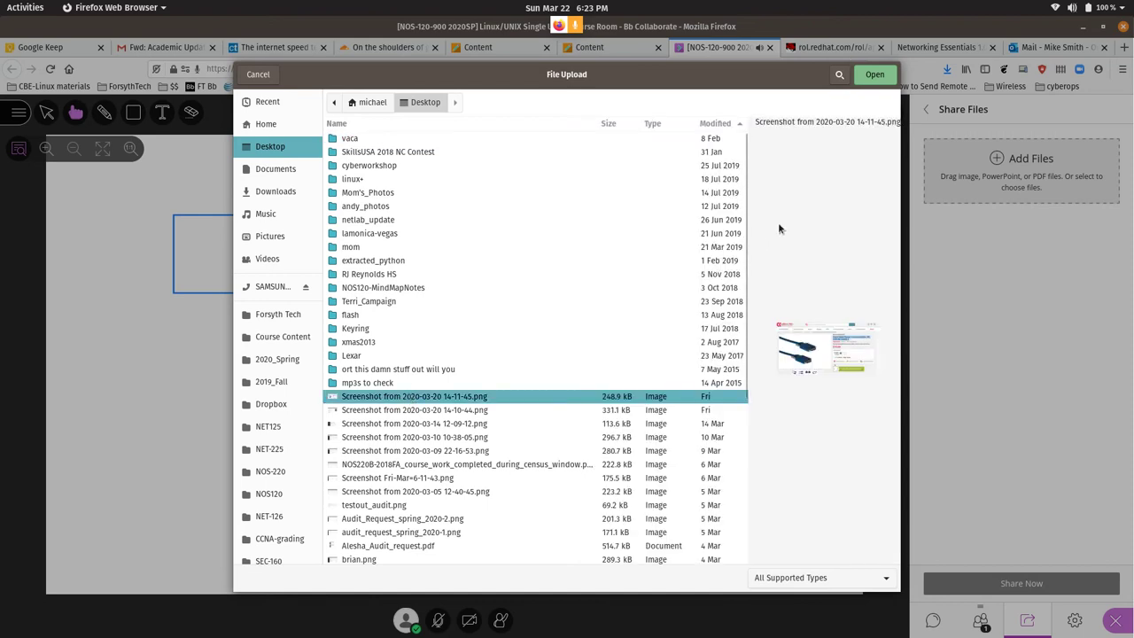
{"action": "left_click", "coordinate": [873, 74]}
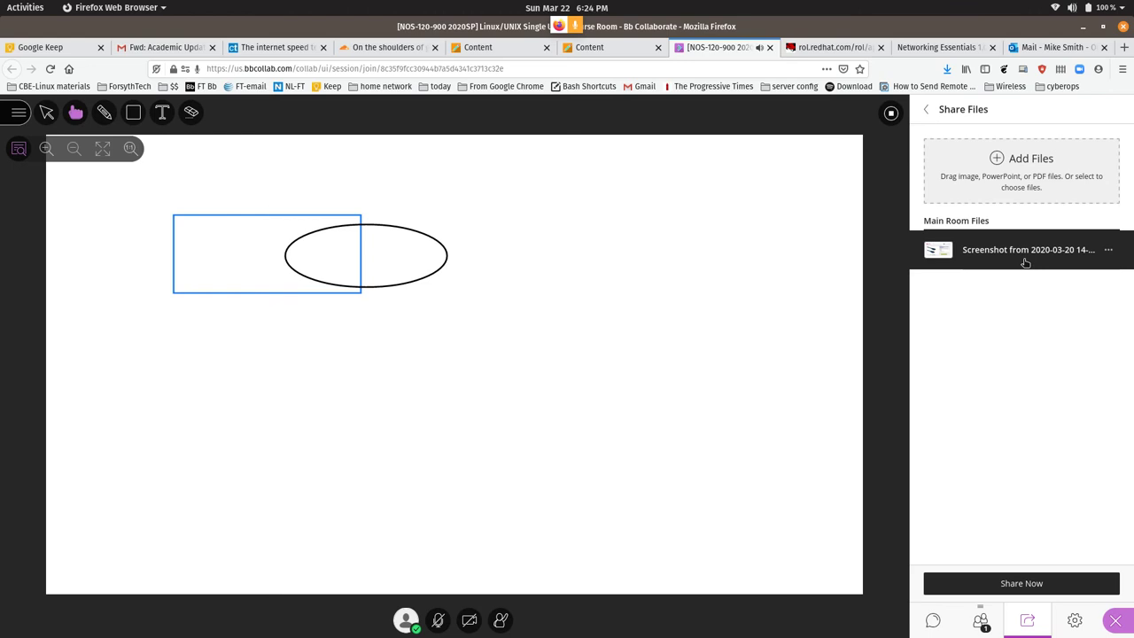
{"action": "left_click", "coordinate": [927, 110]}
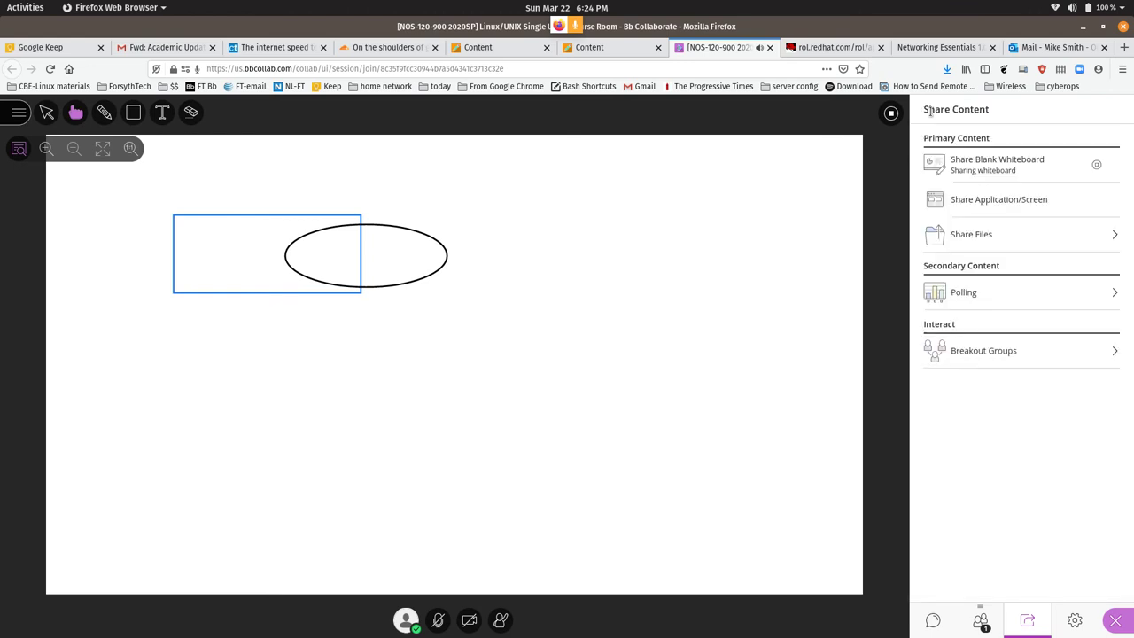
Share the 'Untitled 2 - LibreOffice Writer' window through Share Application/Screen and allow it
{"action": "left_click", "coordinate": [974, 202]}
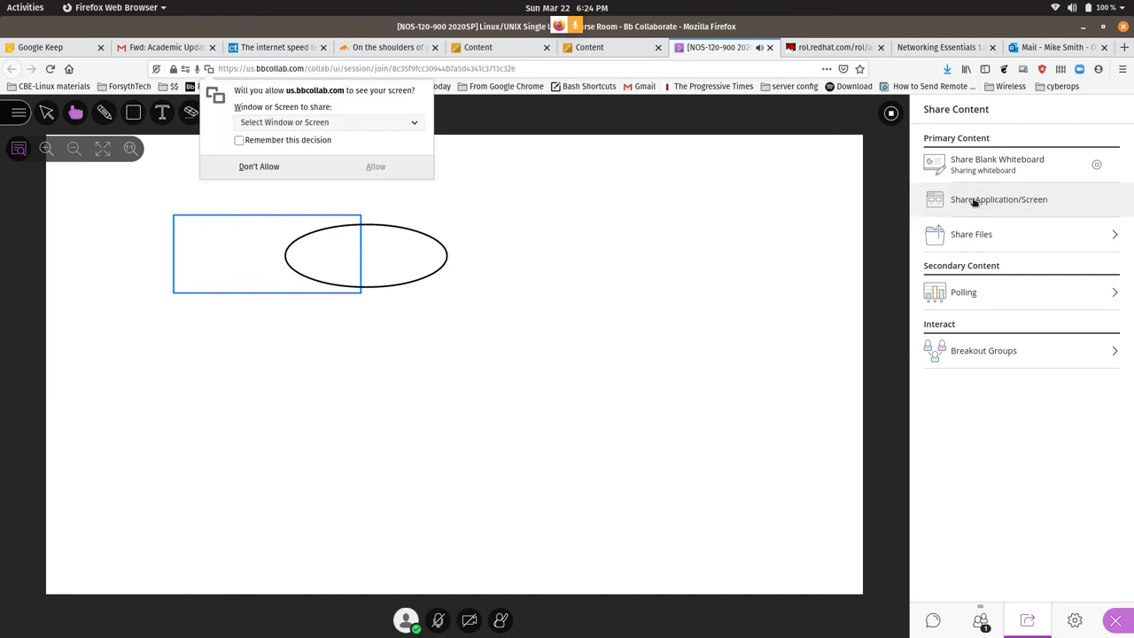
{"action": "left_click", "coordinate": [304, 122]}
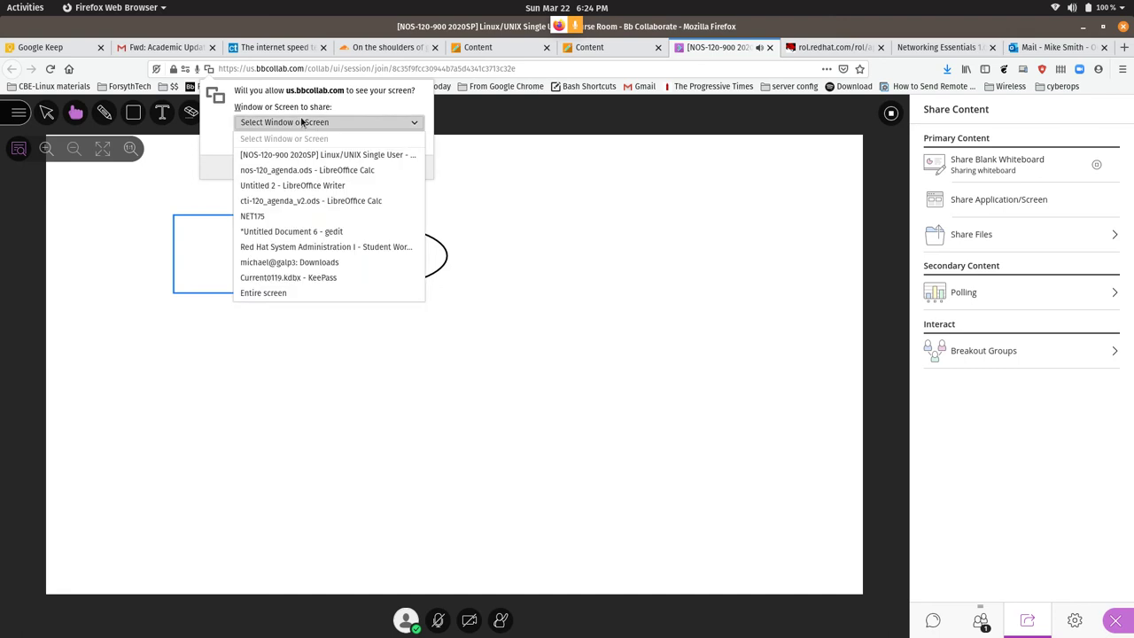
{"action": "left_click", "coordinate": [304, 186]}
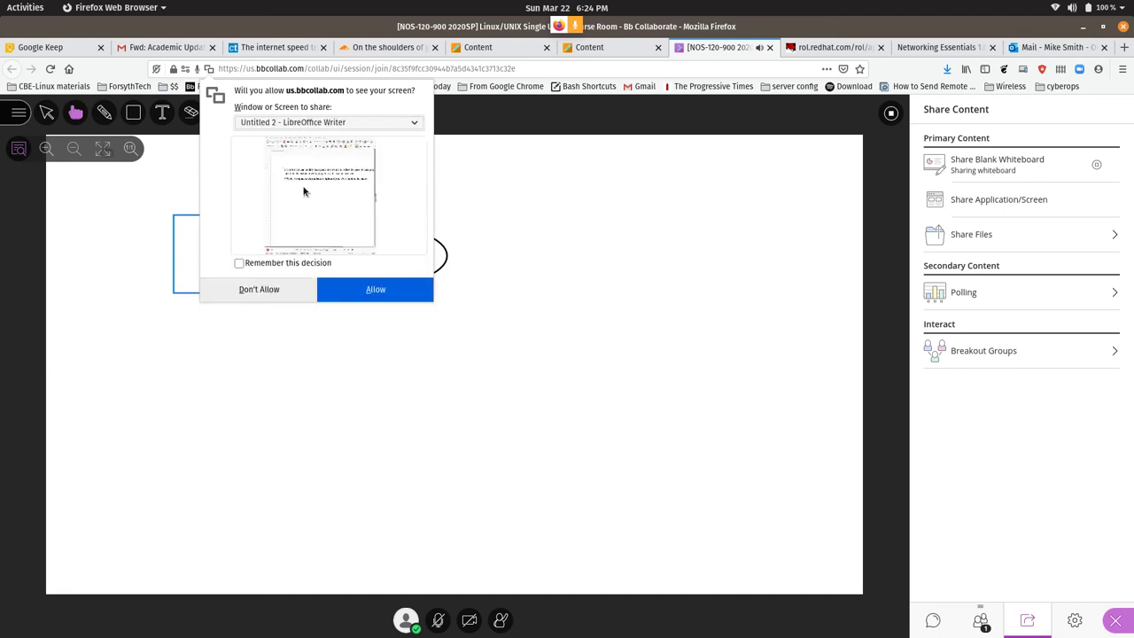
{"action": "left_click", "coordinate": [385, 291]}
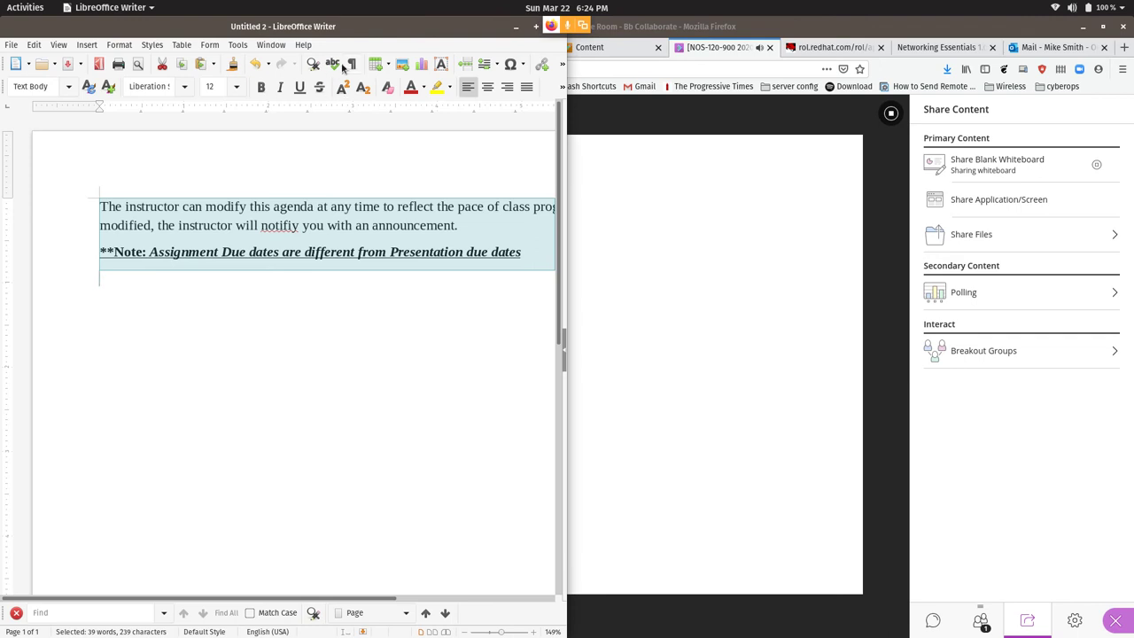
Add a bold underlined 'some more edits' line below the Note in Writer, then minimize Writer
{"action": "left_click_drag", "start_coordinate": [403, 29], "coordinate": [383, 289]}
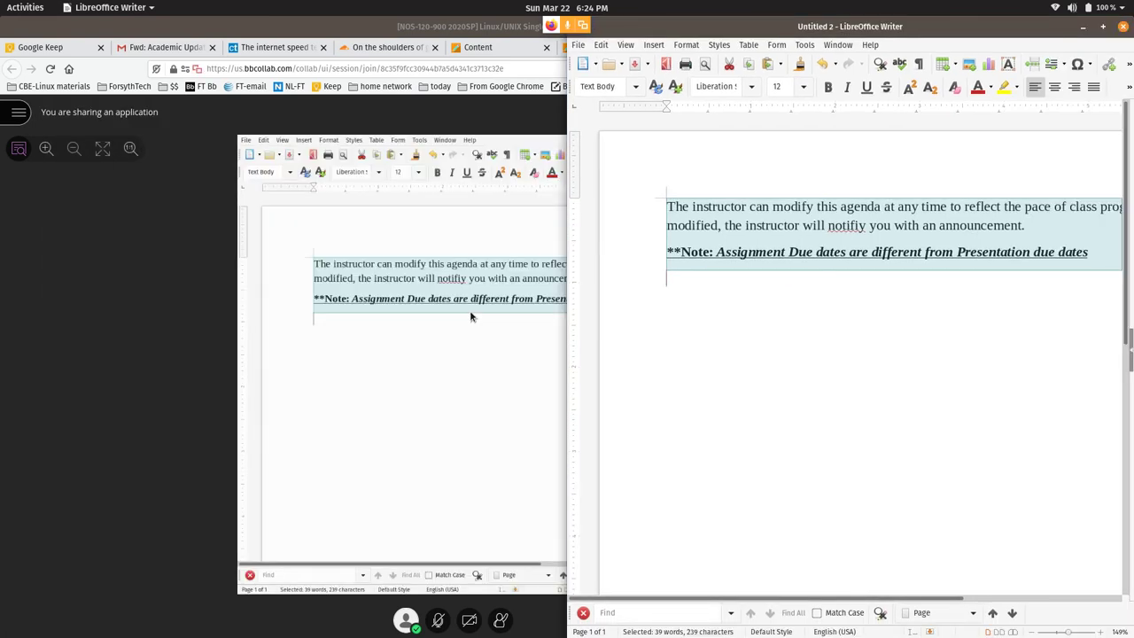
{"action": "left_click", "coordinate": [471, 316]}
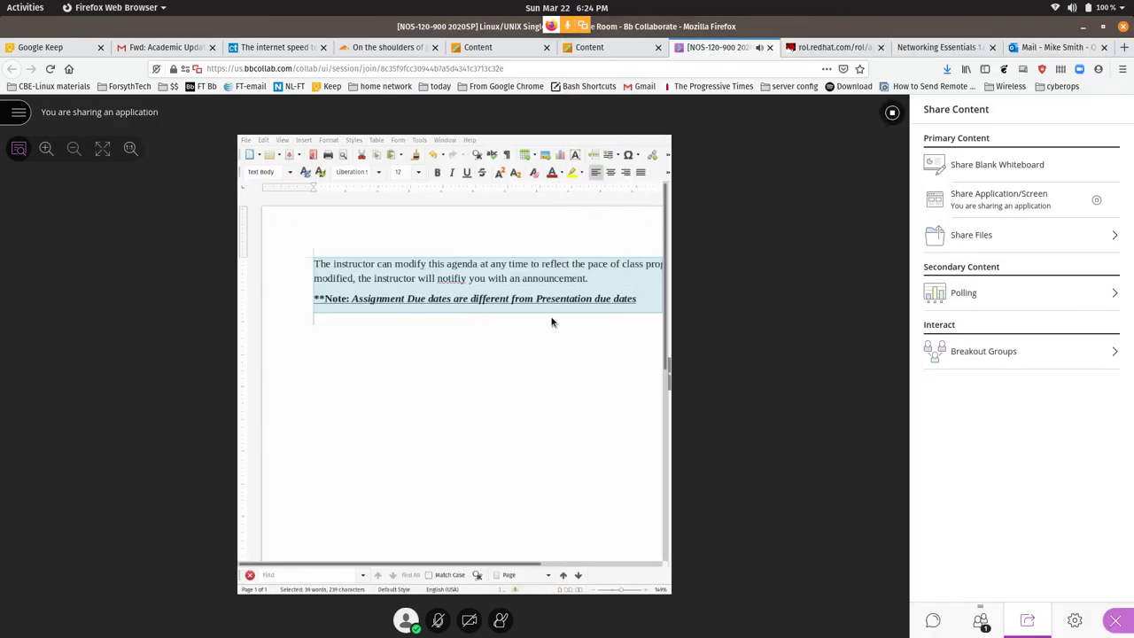
{"action": "key", "text": "alt+Tab"}
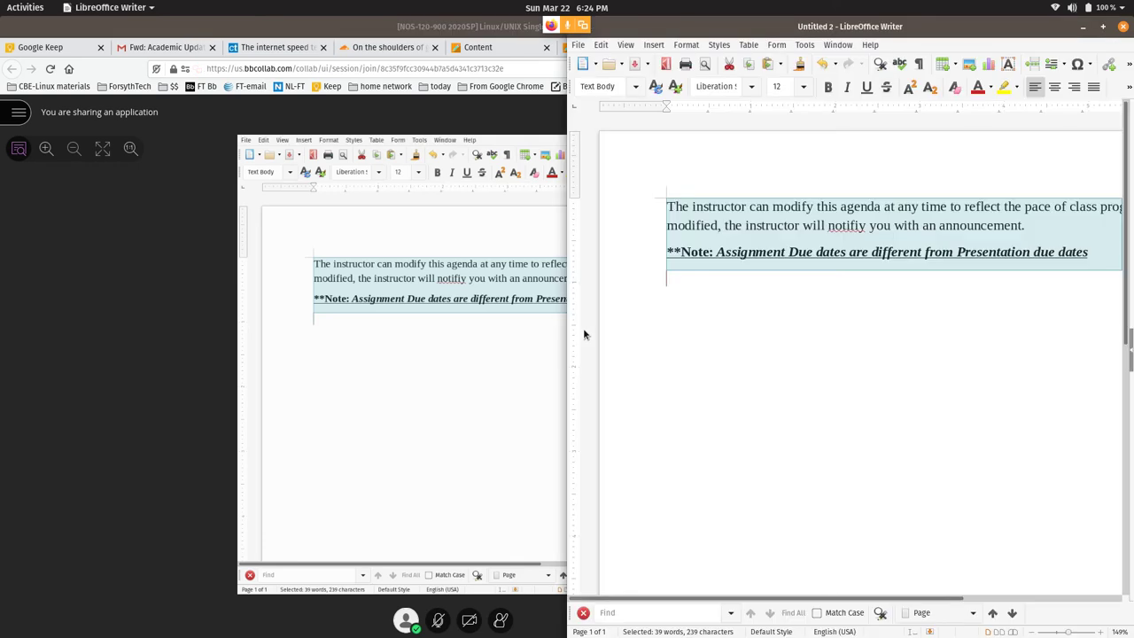
{"action": "left_click", "coordinate": [1094, 249]}
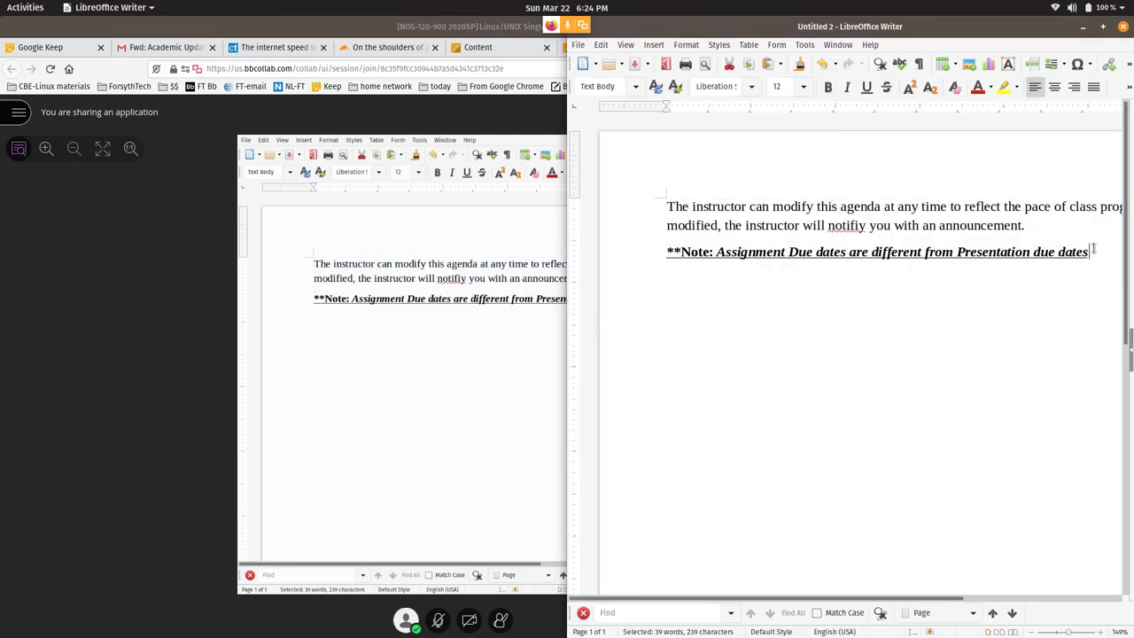
{"action": "key", "text": "Return"}
{"action": "key", "text": "Return"}
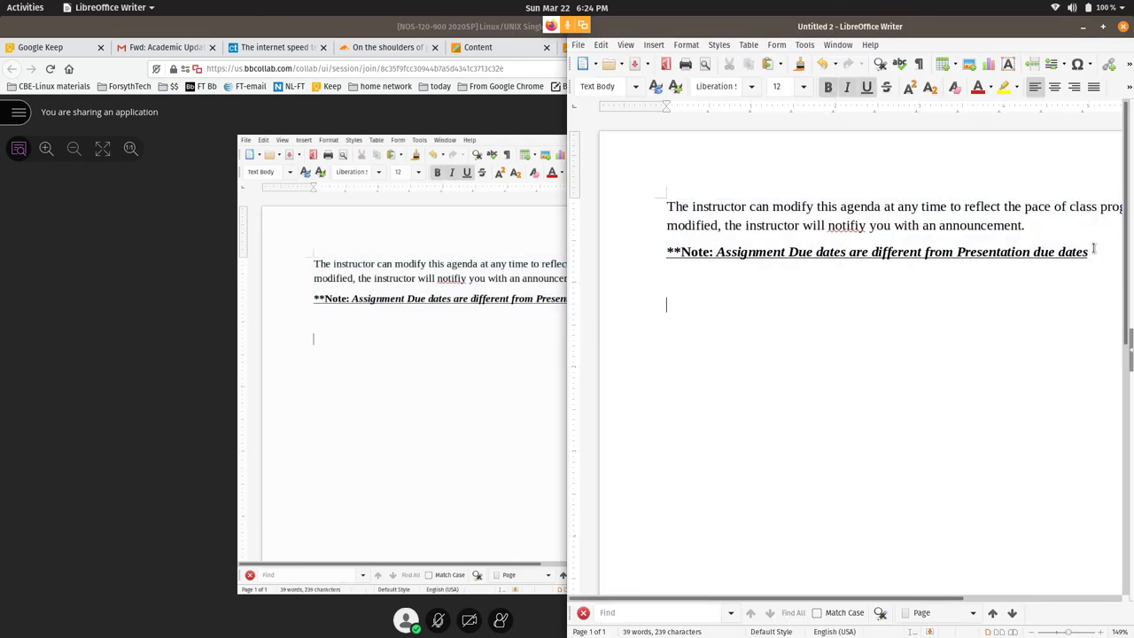
{"action": "type", "text": "some more edits"}
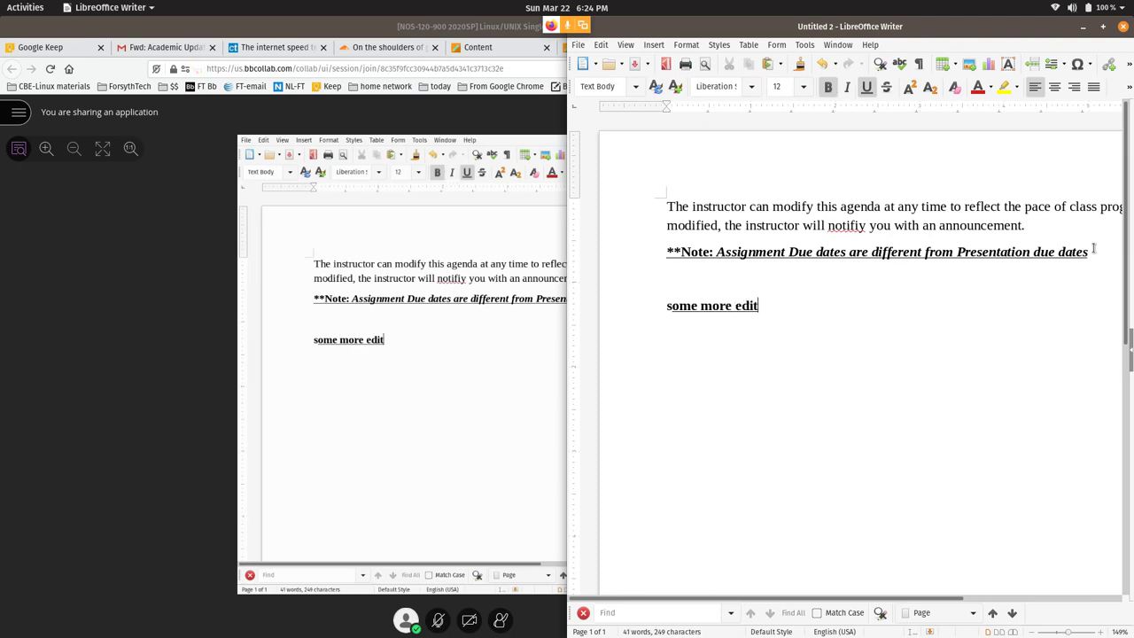
{"action": "key", "text": "Return"}
{"action": "left_click", "coordinate": [1082, 26]}
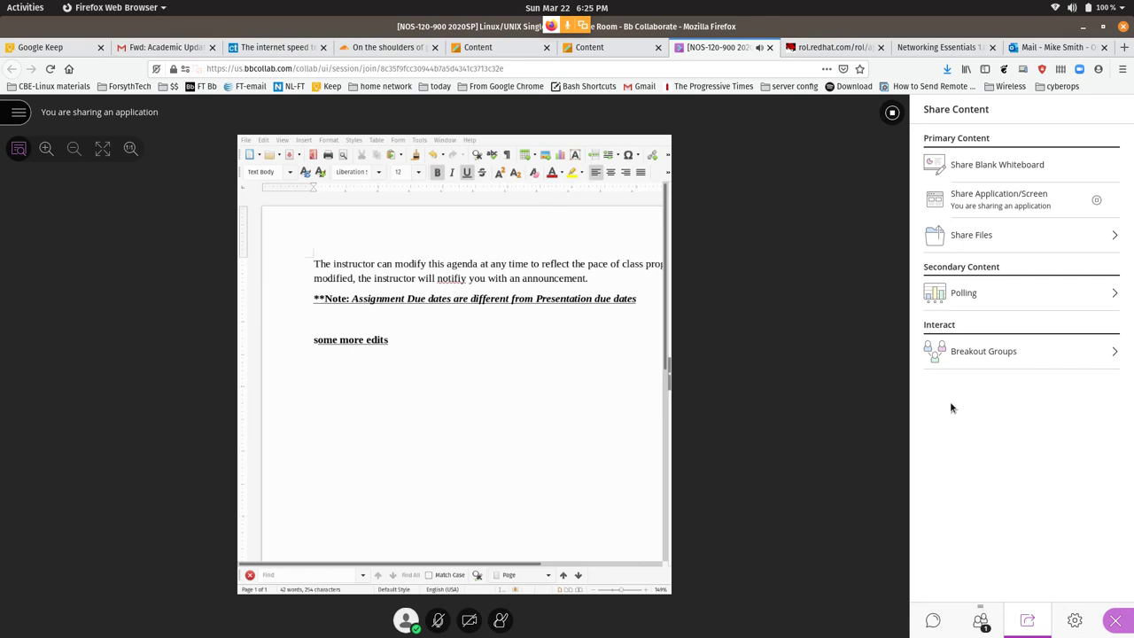
Stop sharing the Writer window and choose Leave Session from the session menu
{"action": "left_click", "coordinate": [20, 113]}
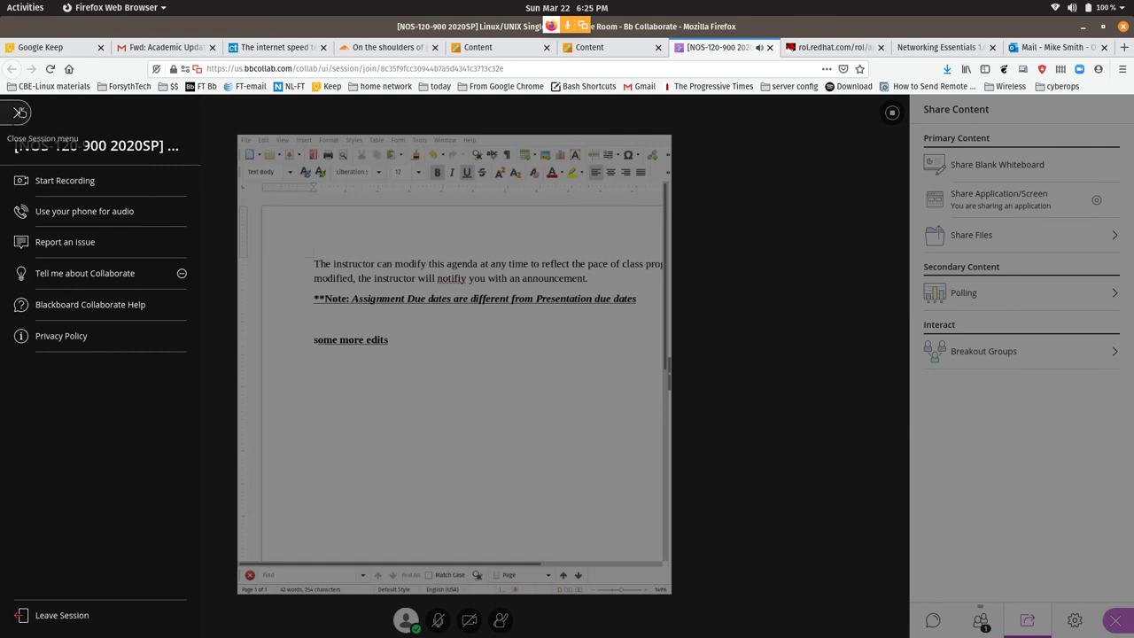
{"action": "left_click", "coordinate": [19, 113]}
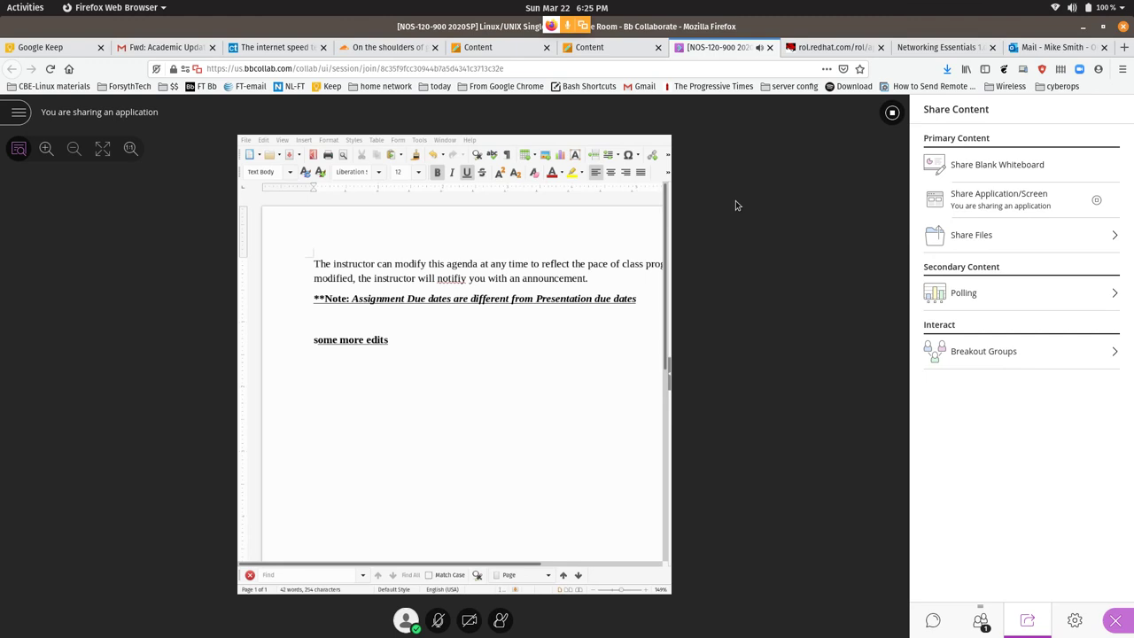
{"action": "left_click", "coordinate": [891, 113]}
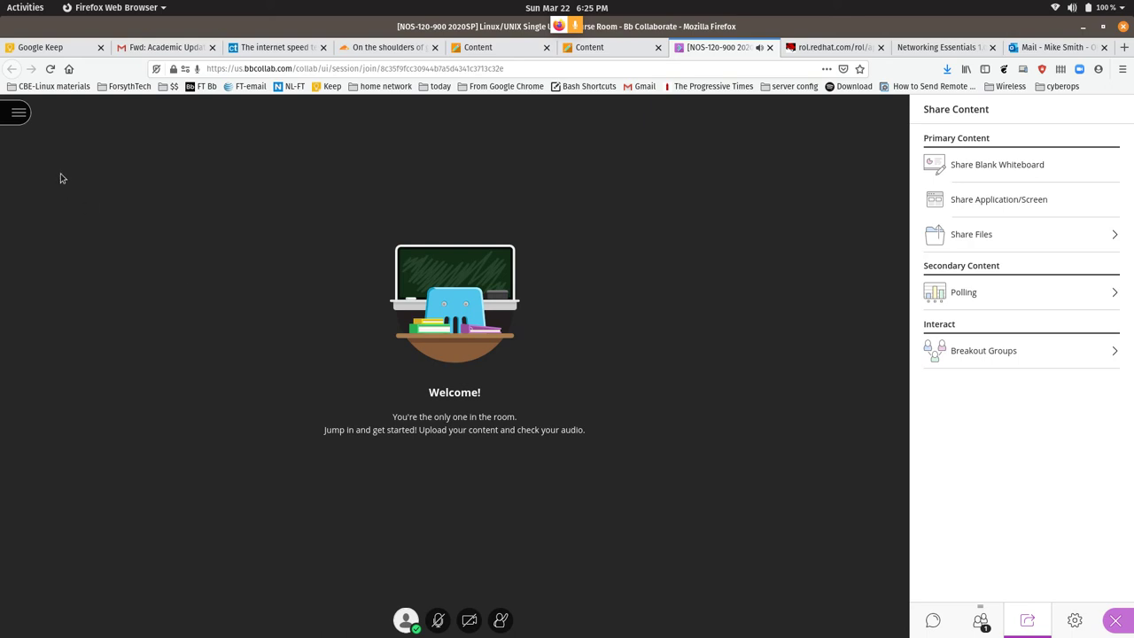
{"action": "left_click", "coordinate": [18, 112]}
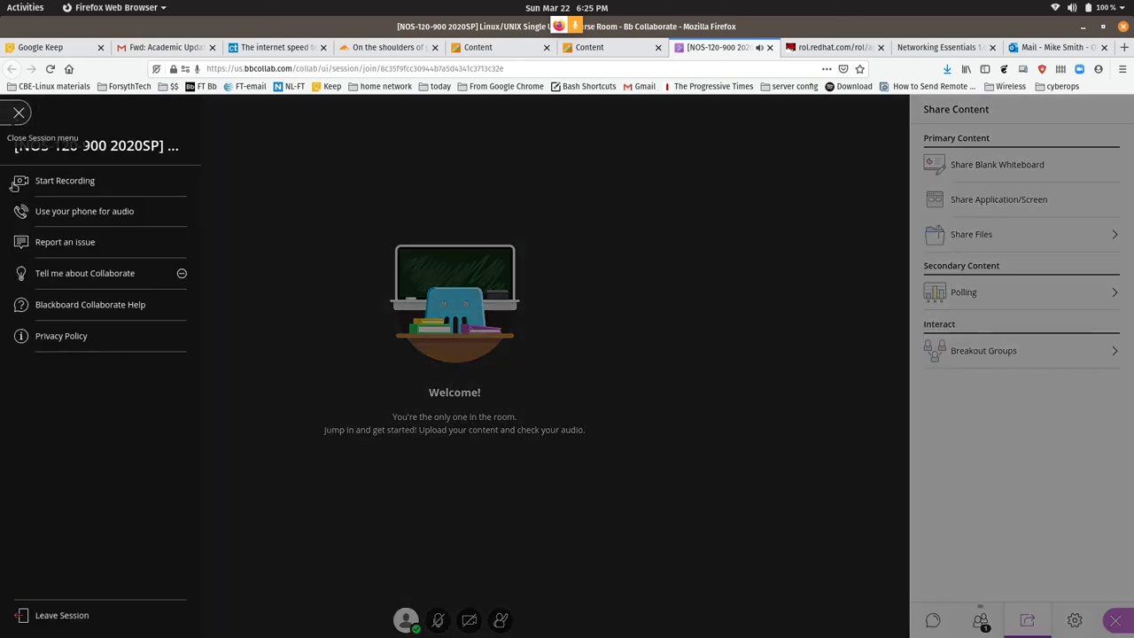
{"action": "left_click", "coordinate": [69, 615]}
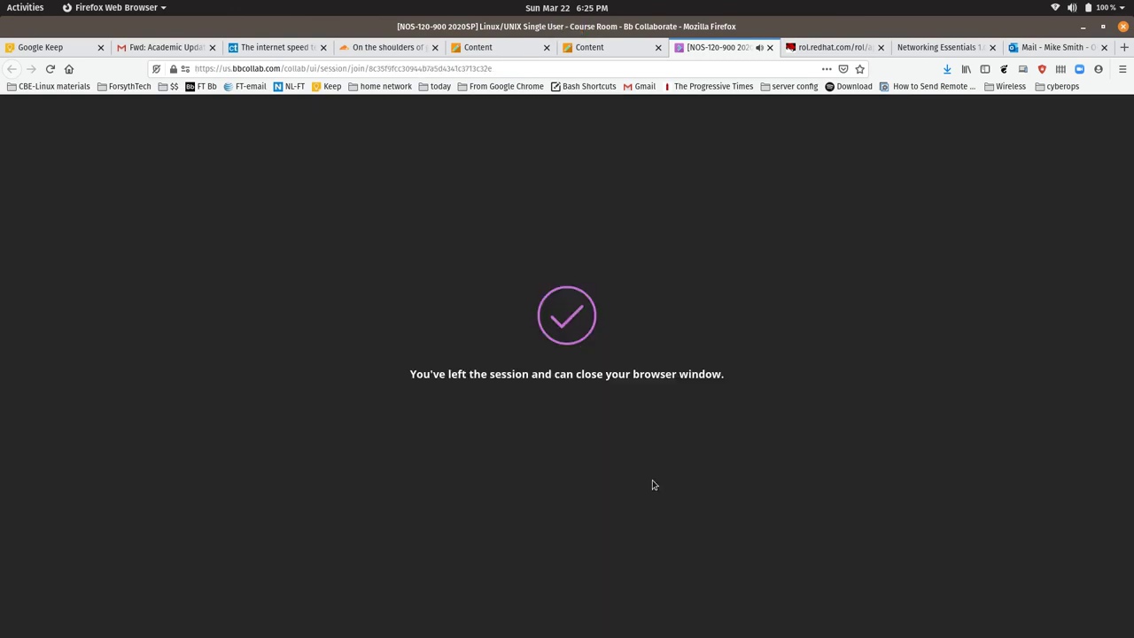
Check the course's Collaborate recordings (none in 30 days), then close the course and return to Writer
{"action": "left_click", "coordinate": [597, 50]}
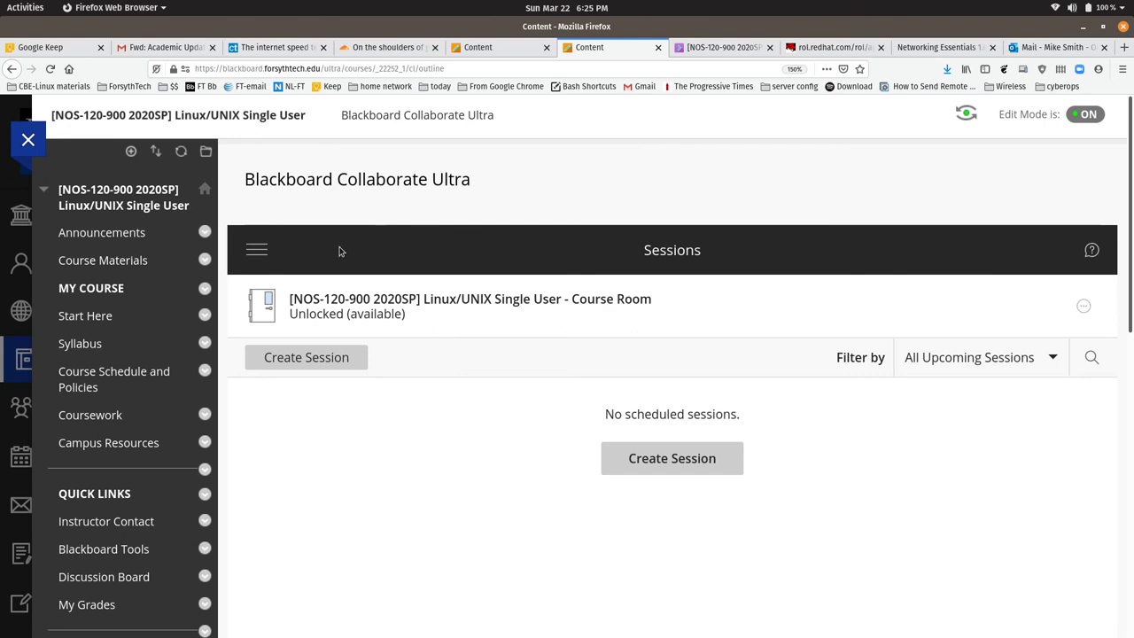
{"action": "left_click", "coordinate": [252, 253]}
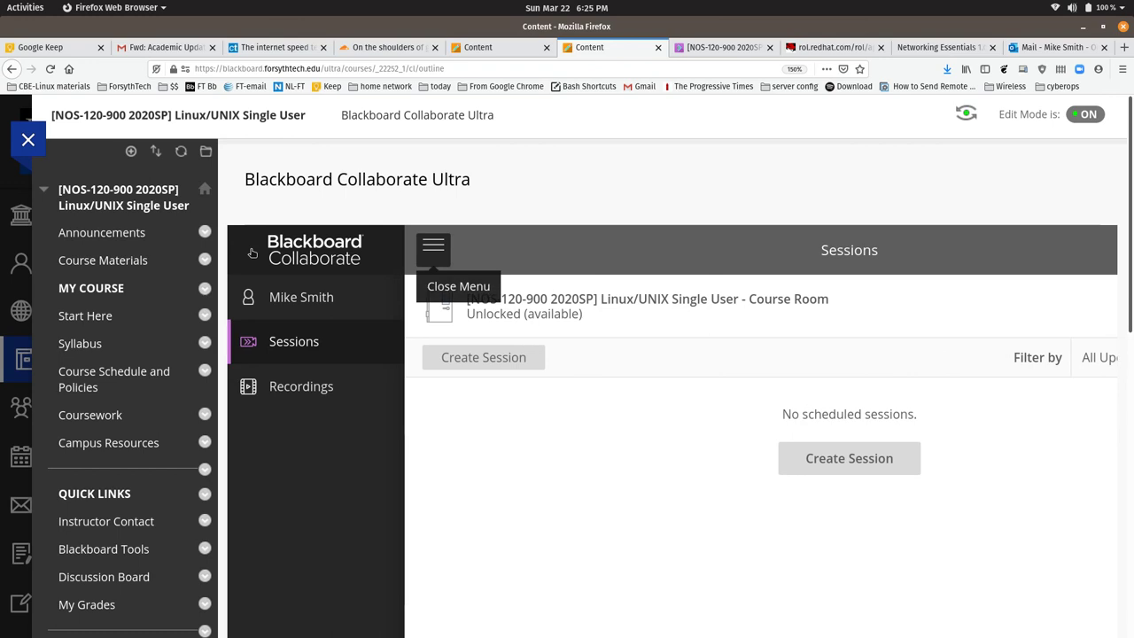
{"action": "left_click", "coordinate": [282, 394]}
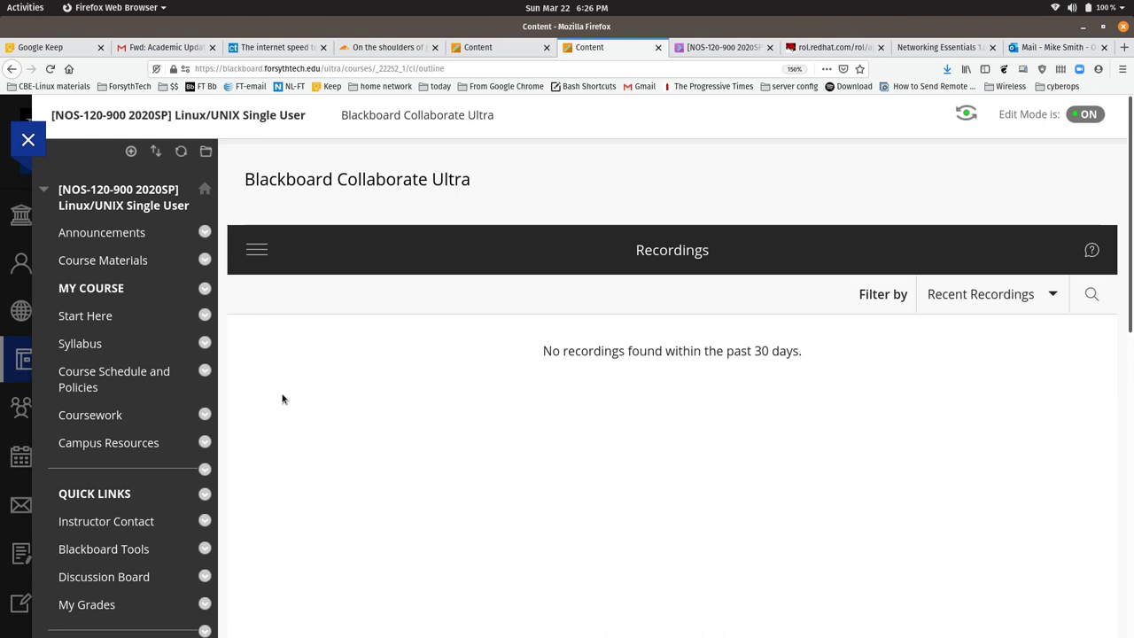
{"action": "left_click", "coordinate": [29, 140]}
{"action": "key", "text": "alt+Tab"}
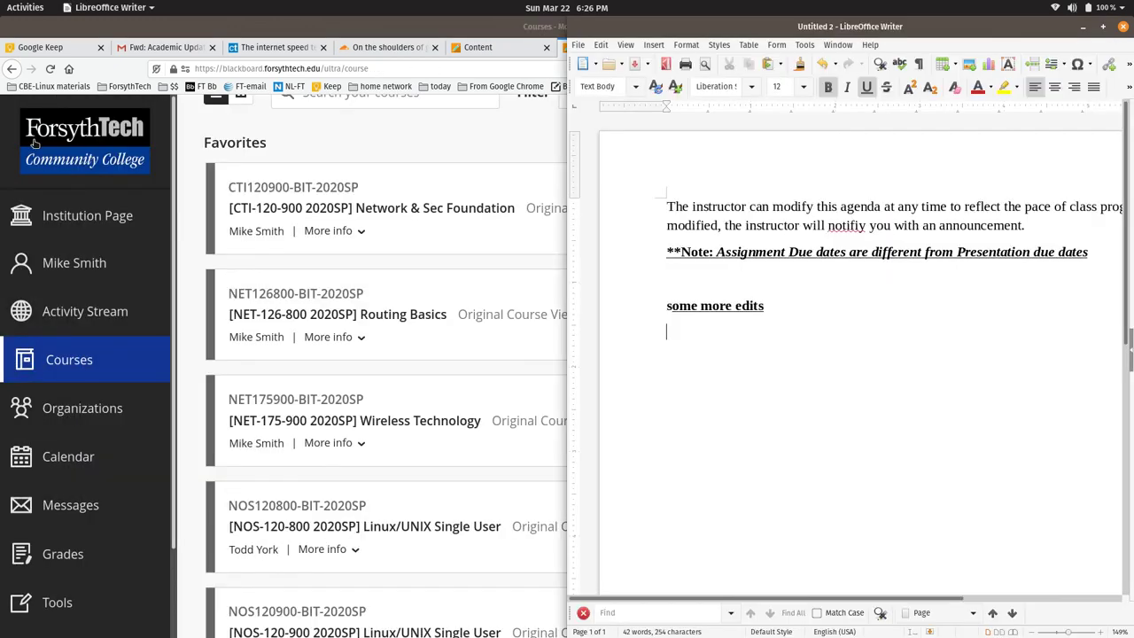